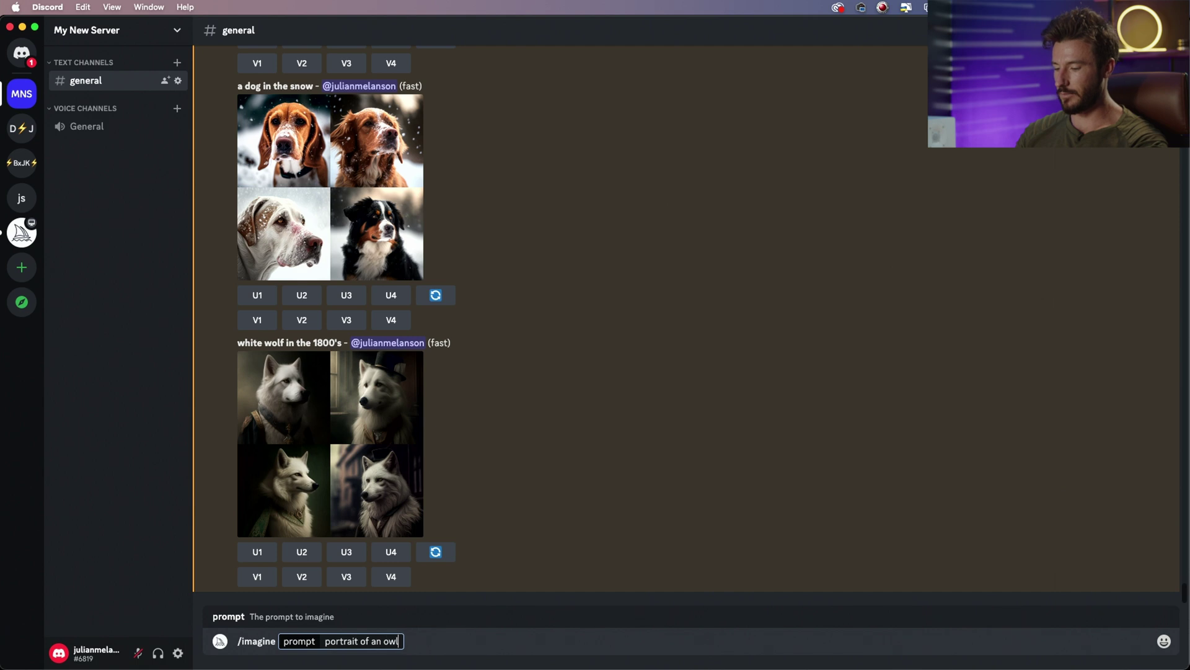
Step: Extend the owl portrait prompt with "with ornate jewerly around the eyes and and ears,"
type("with orna")
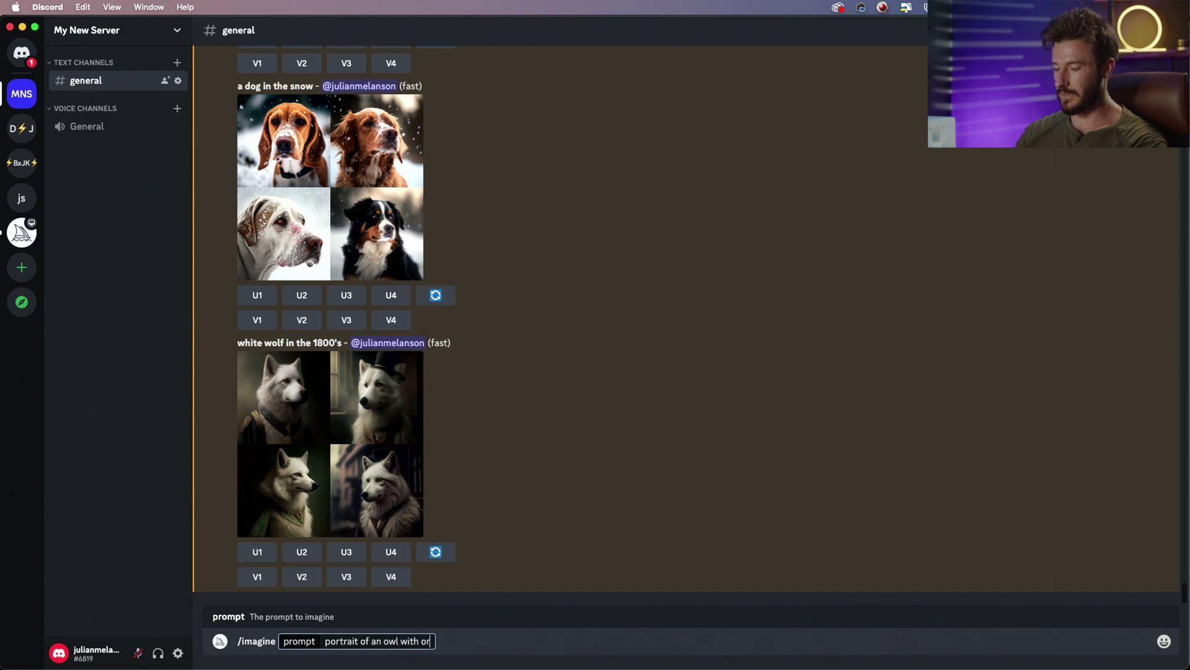
type("te jewerly around the eyes and and ea")
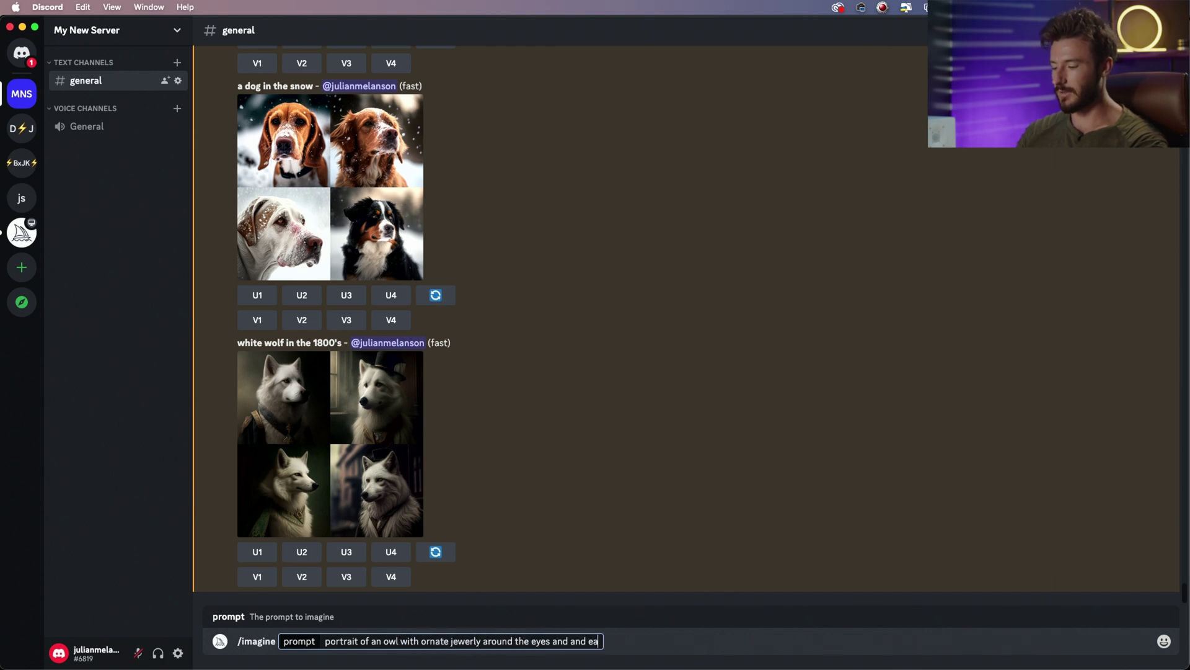
type("rs")
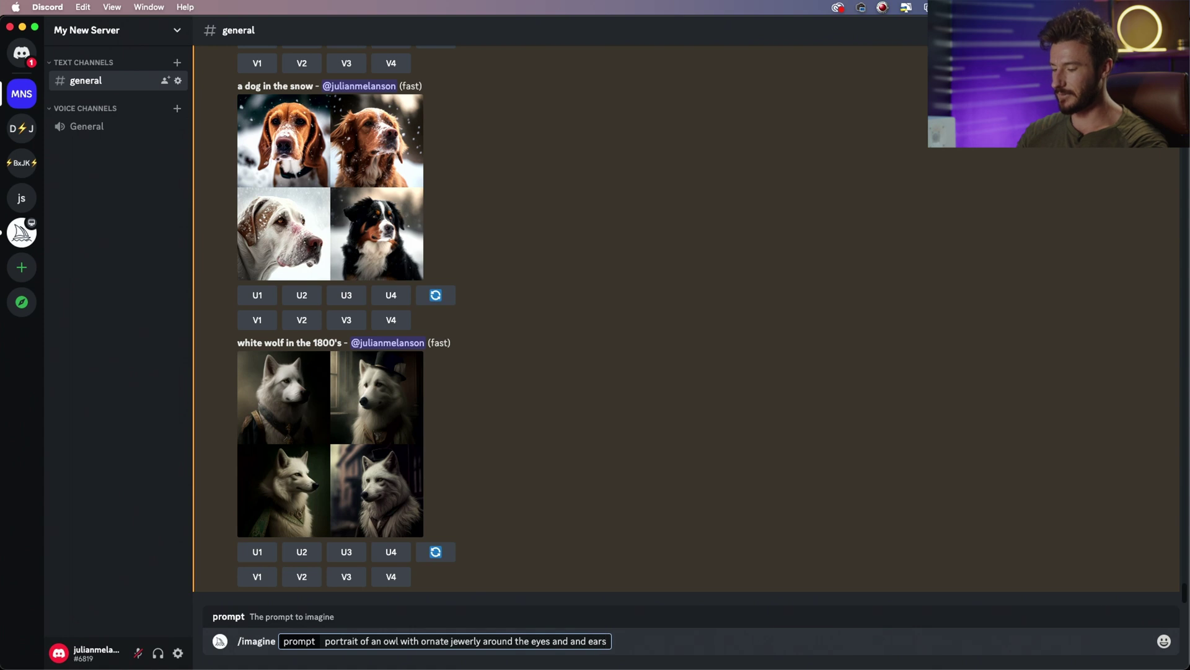
type(",")
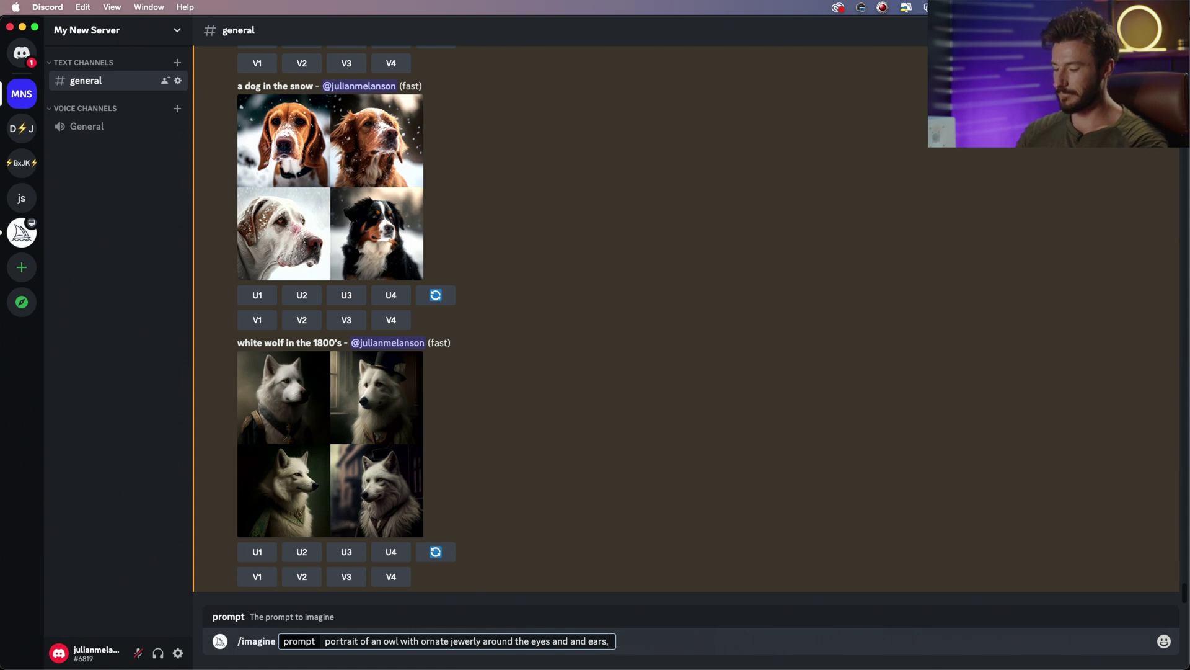
type(" cinematic")
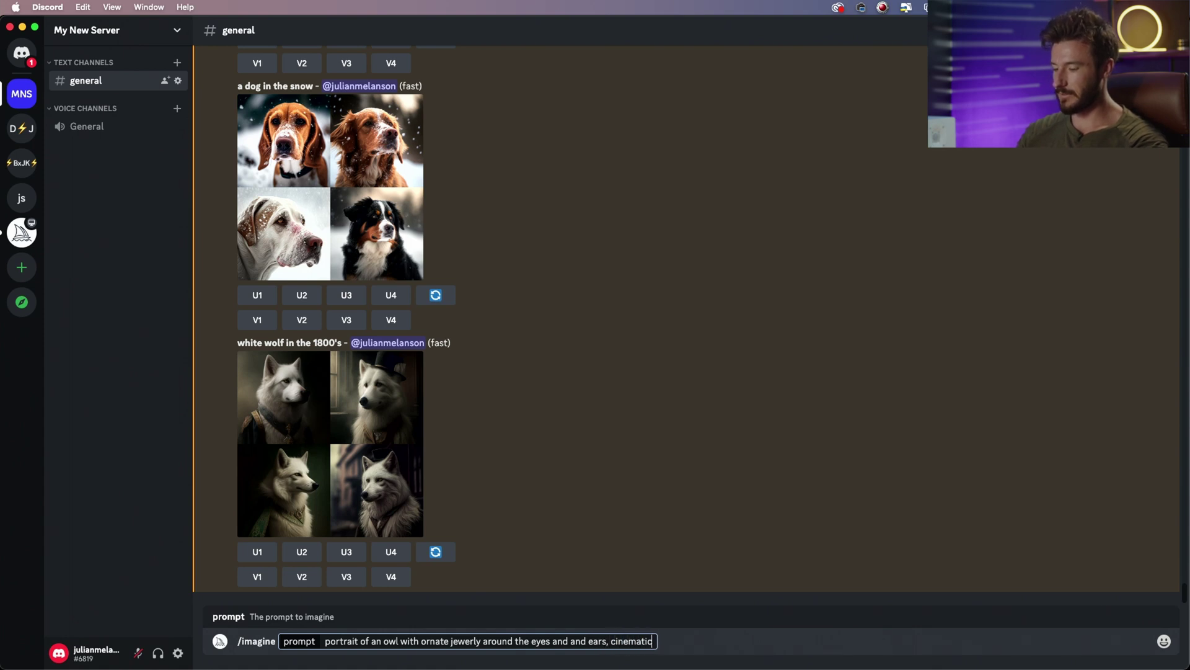
type(" light")
key("BackSpace")
key("BackSpace")
key("BackSpace")
key("BackSpace")
key("BackSpace")
key("BackSpace")
key("BackSpace")
key("BackSpace")
key("BackSpace")
key("BackSpace")
key("BackSpace")
key("BackSpace")
key("BackSpace")
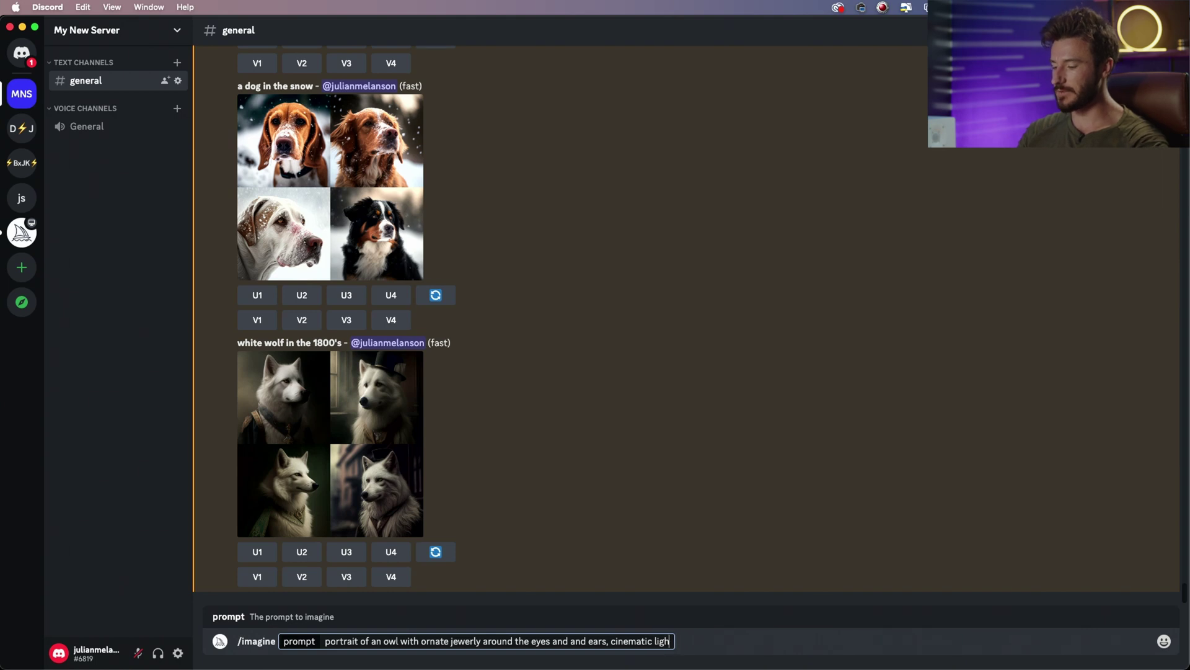
key("BackSpace")
key("BackSpace")
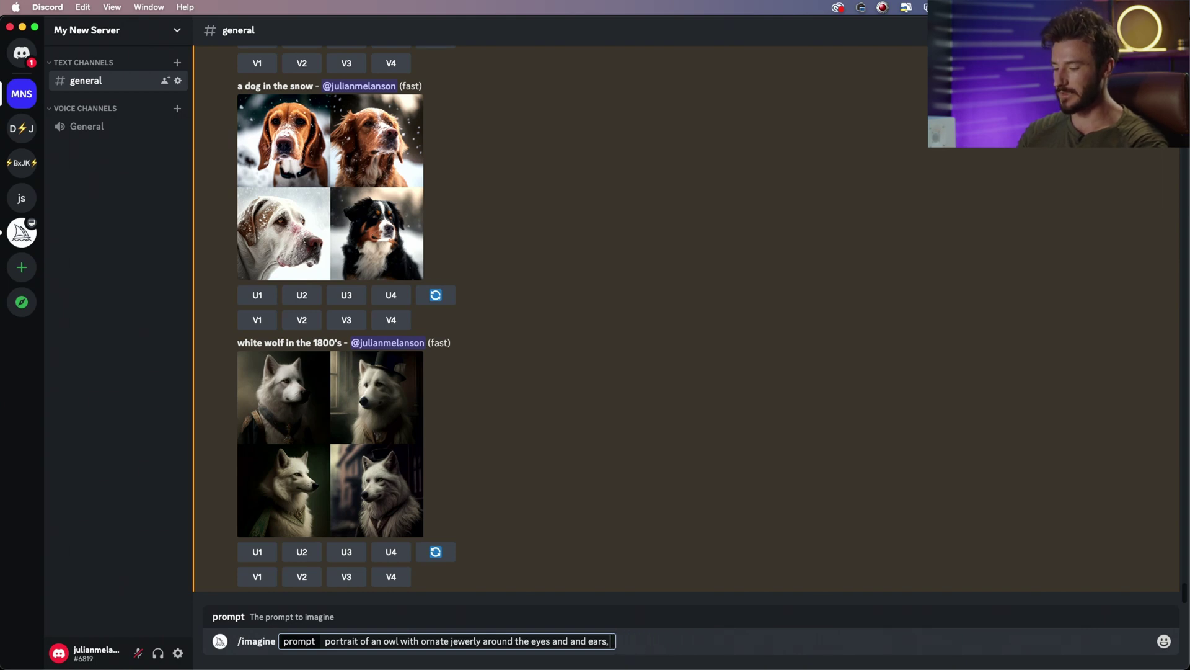
Step: Add "3 point studio lighting, photorealistic," to the end of the owl prompt
type("studio")
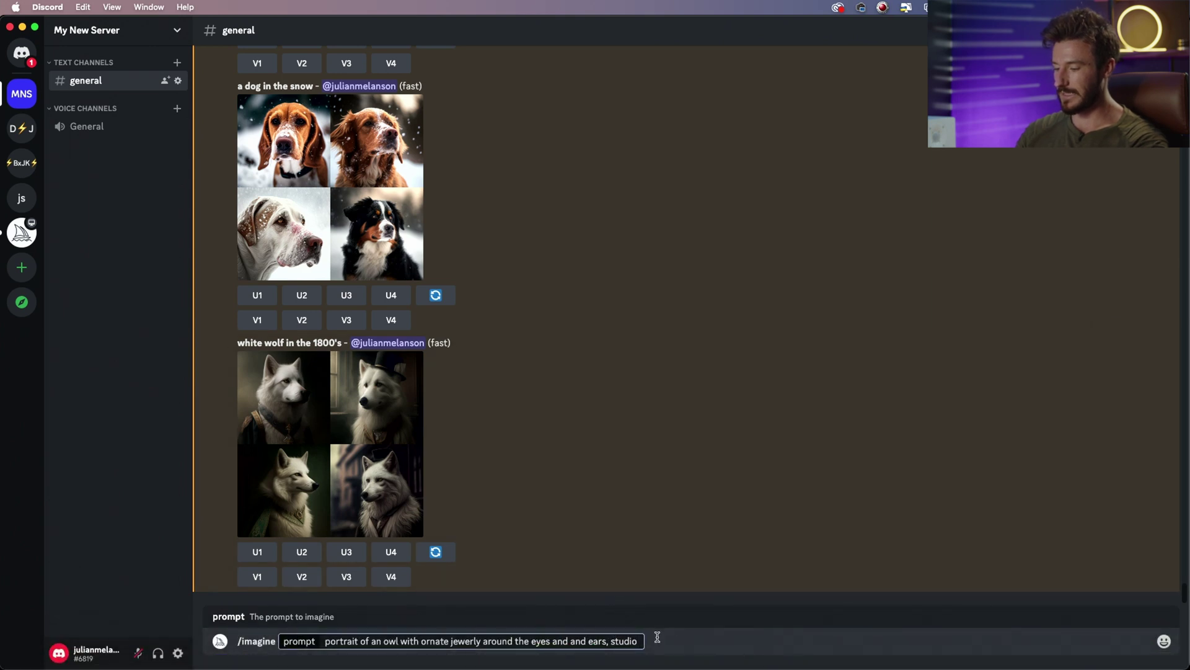
type("3 point")
key("End")
type("lighting")
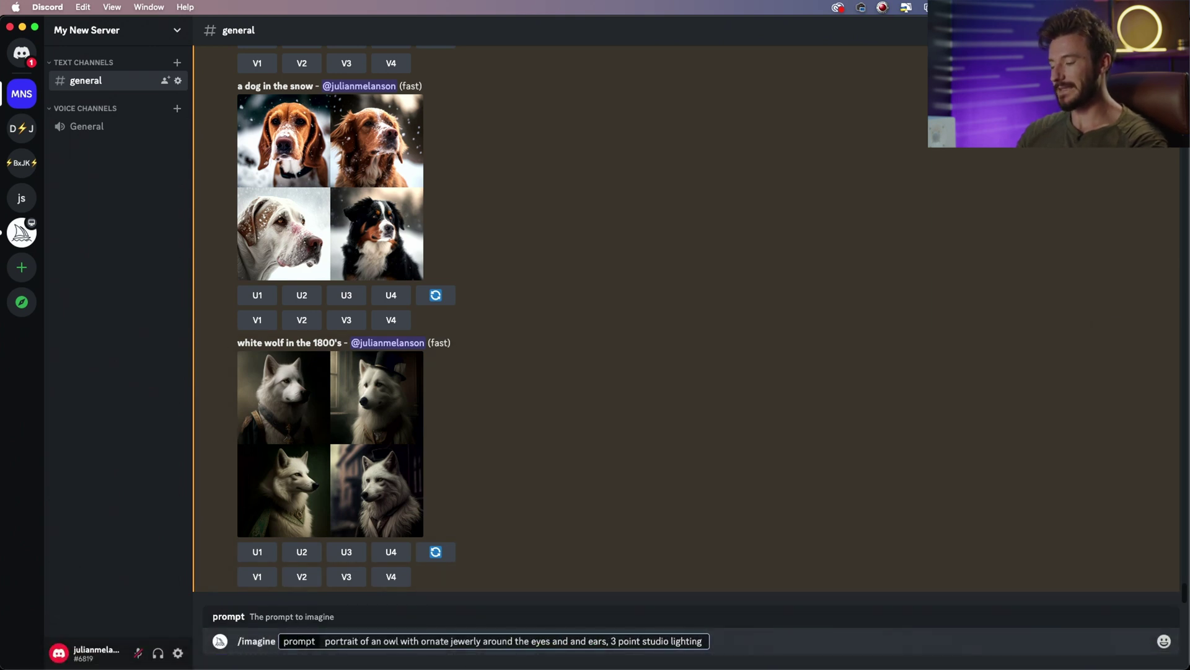
type(", photo")
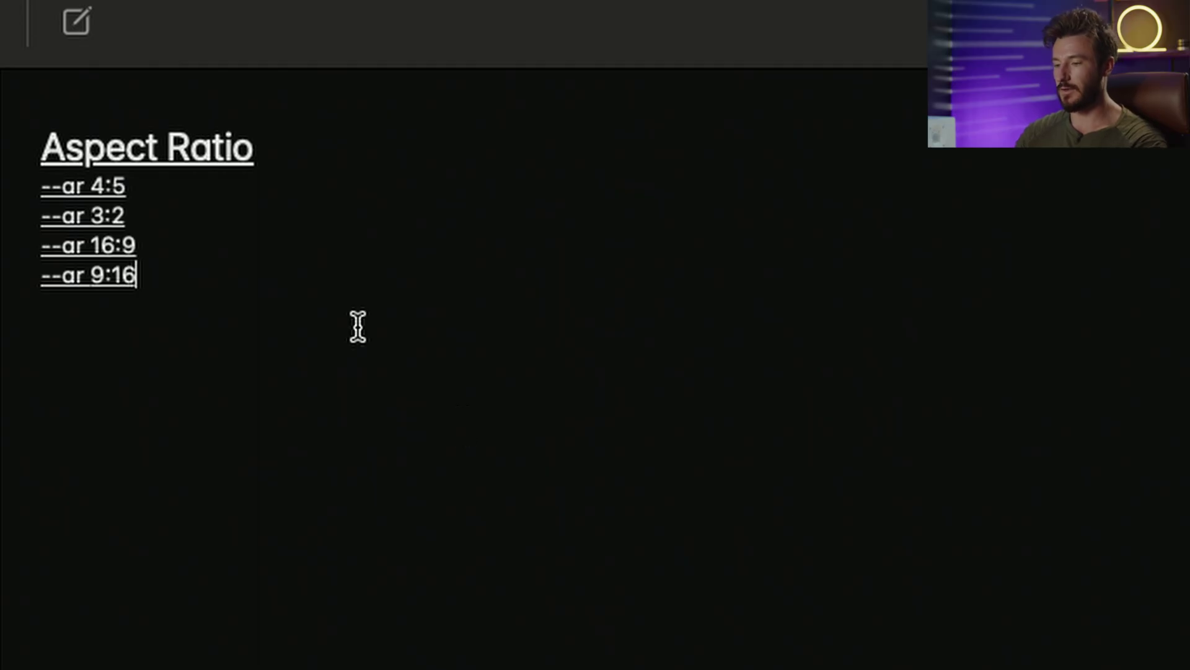
Step: Review the aspect ratio parameters --ar 9:16, 16:9, 3:2 and 4:5 in the Notes list, highlighting each one
left_click_drag(192, 274, 43, 186)
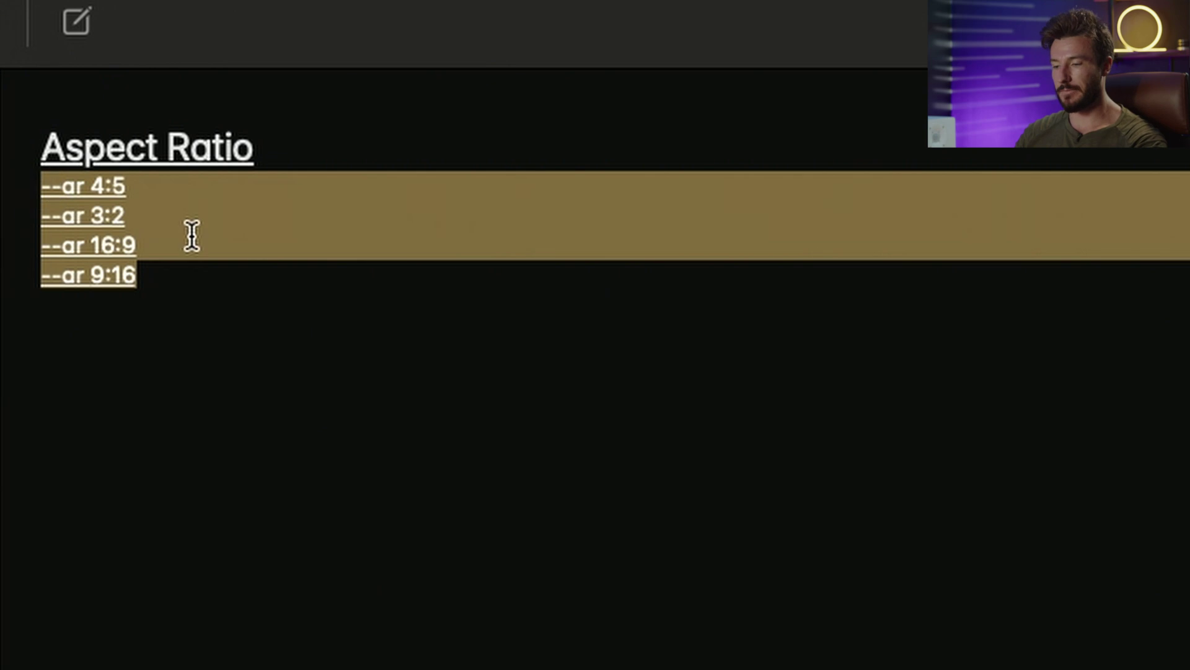
left_click(163, 277)
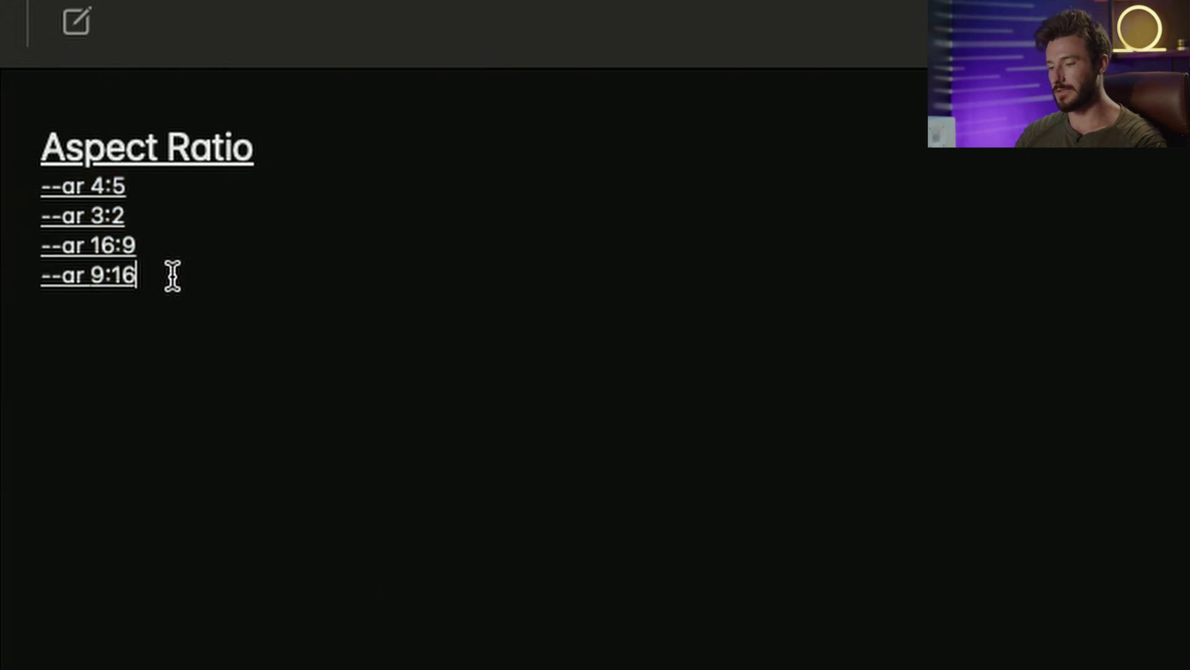
left_click_drag(172, 275, 29, 282)
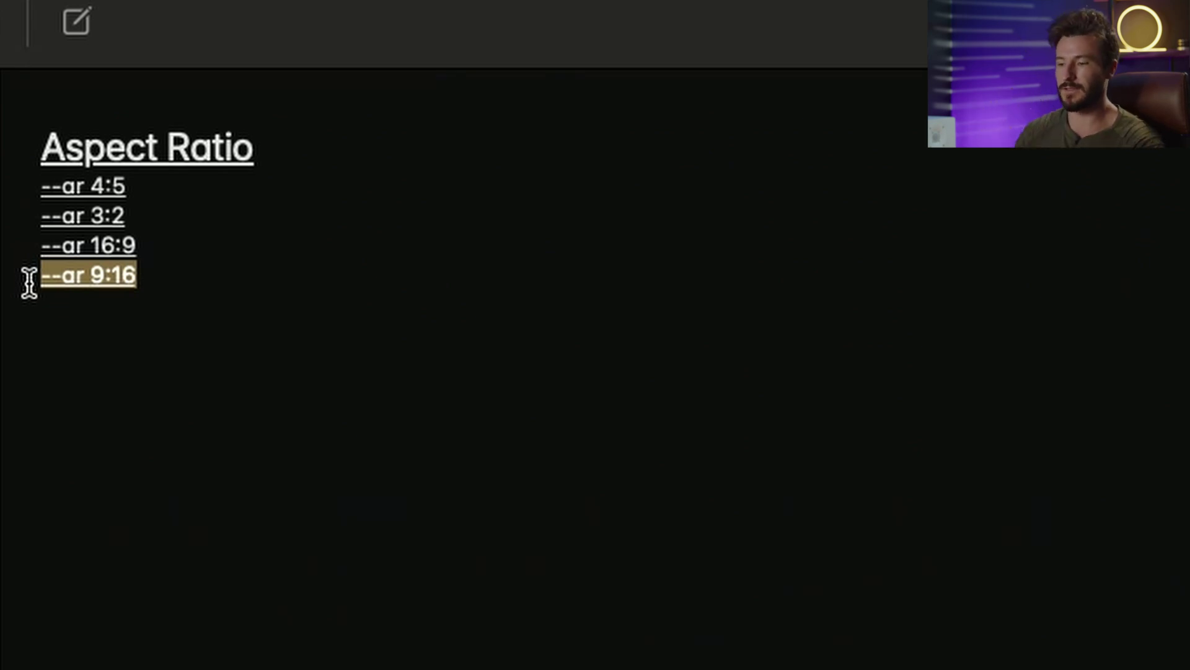
left_click_drag(39, 245, 152, 240)
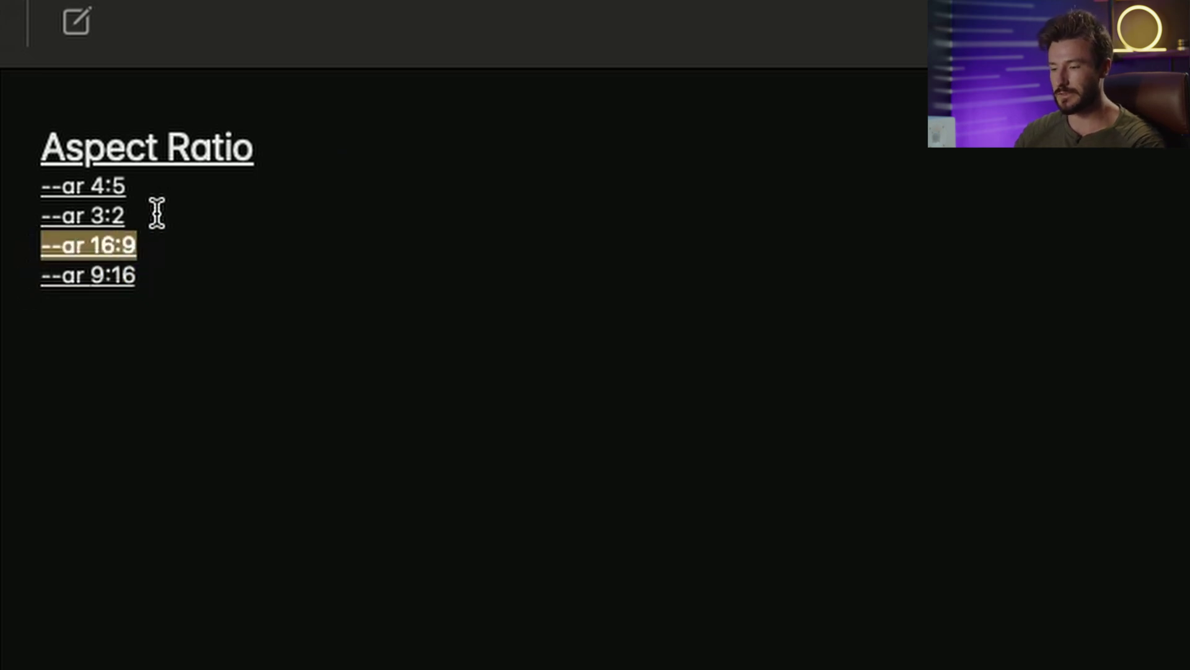
left_click(155, 212)
left_click_drag(166, 216, 35, 212)
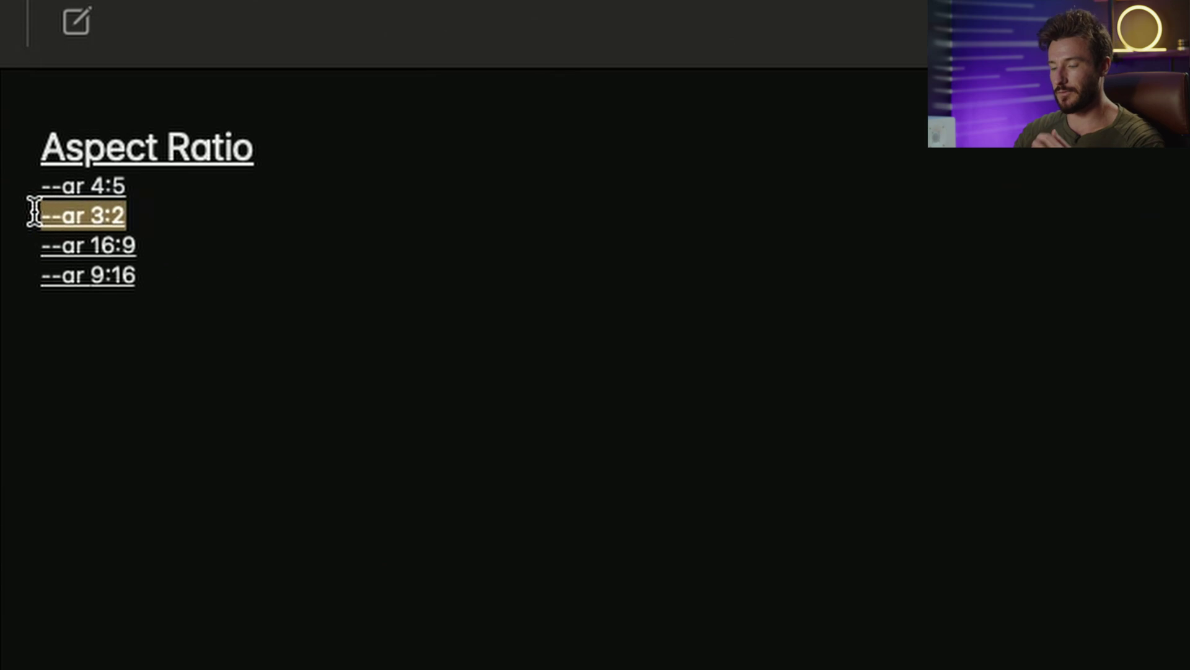
left_click(150, 195)
left_click_drag(150, 195, 34, 195)
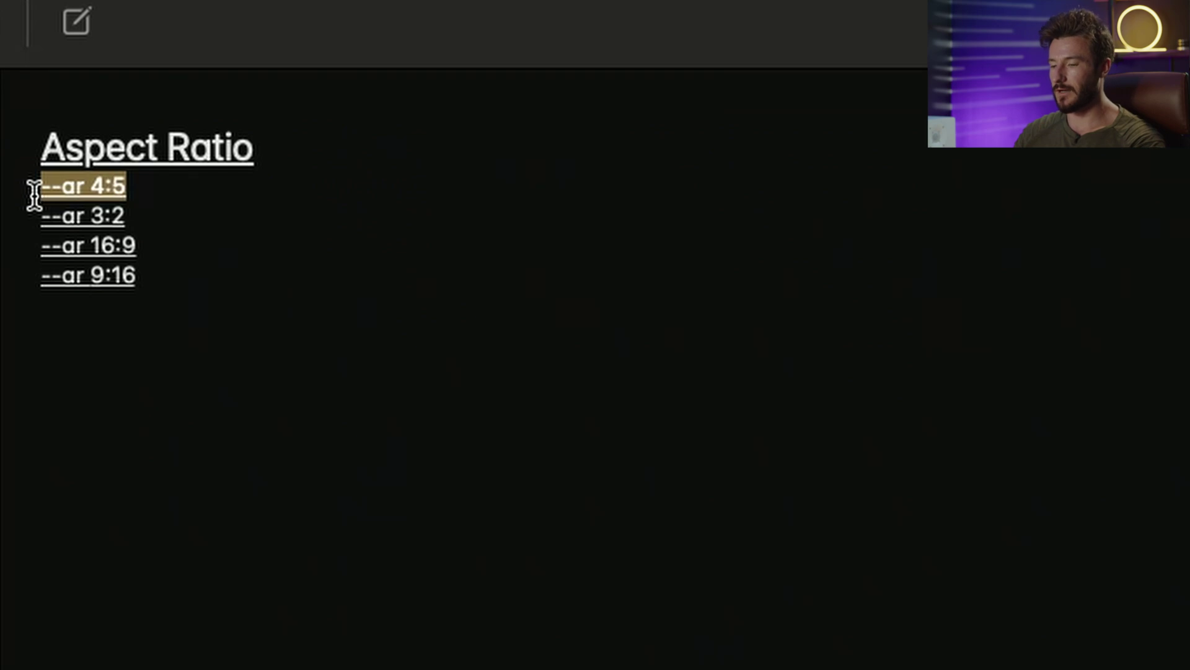
Step: Copy --ar 9:16 from the note, append it to the owl prompt in Discord and submit the prompt
left_click_drag(166, 276, 24, 274)
key("super+c")
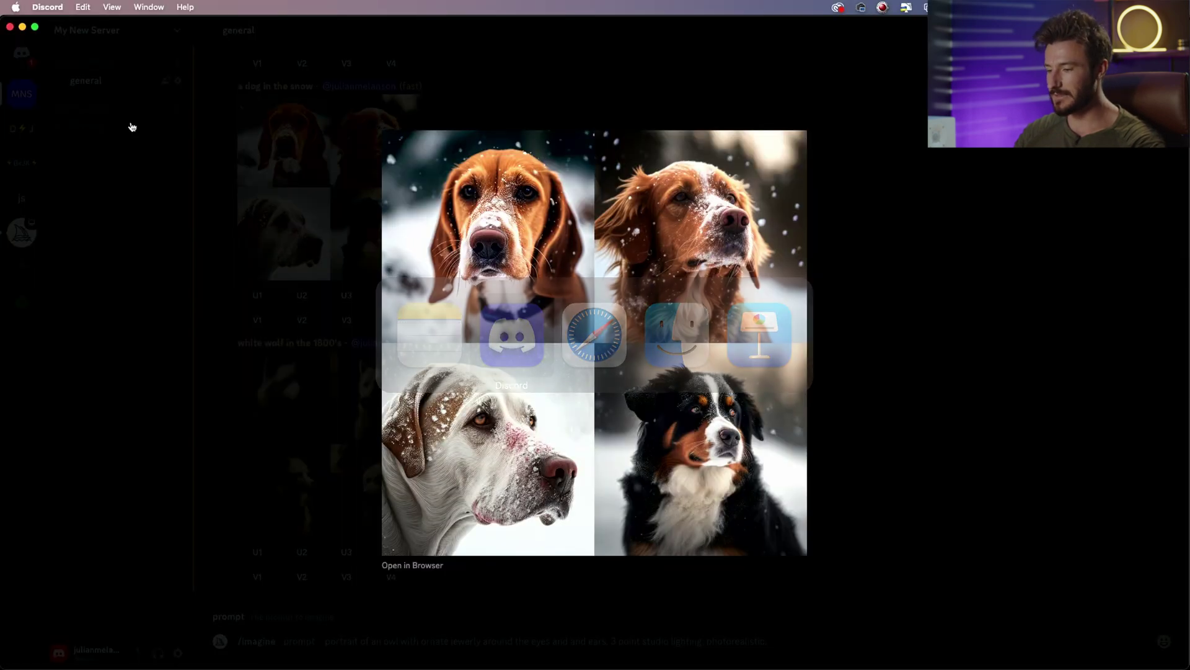
left_click(886, 400)
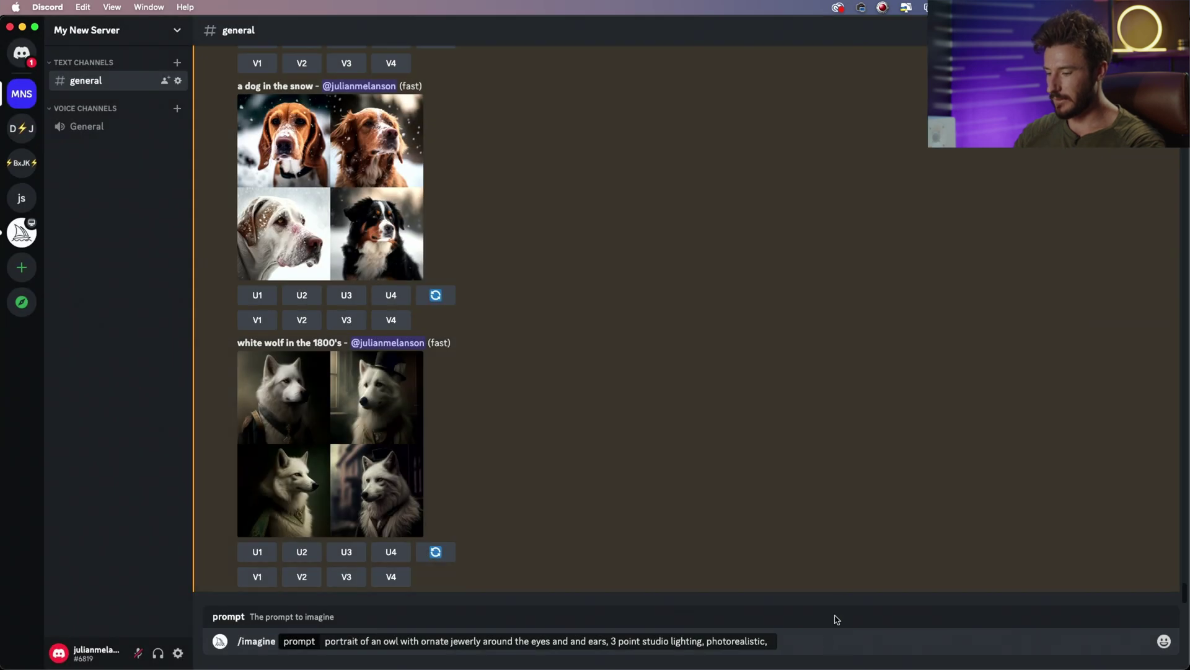
left_click(816, 642)
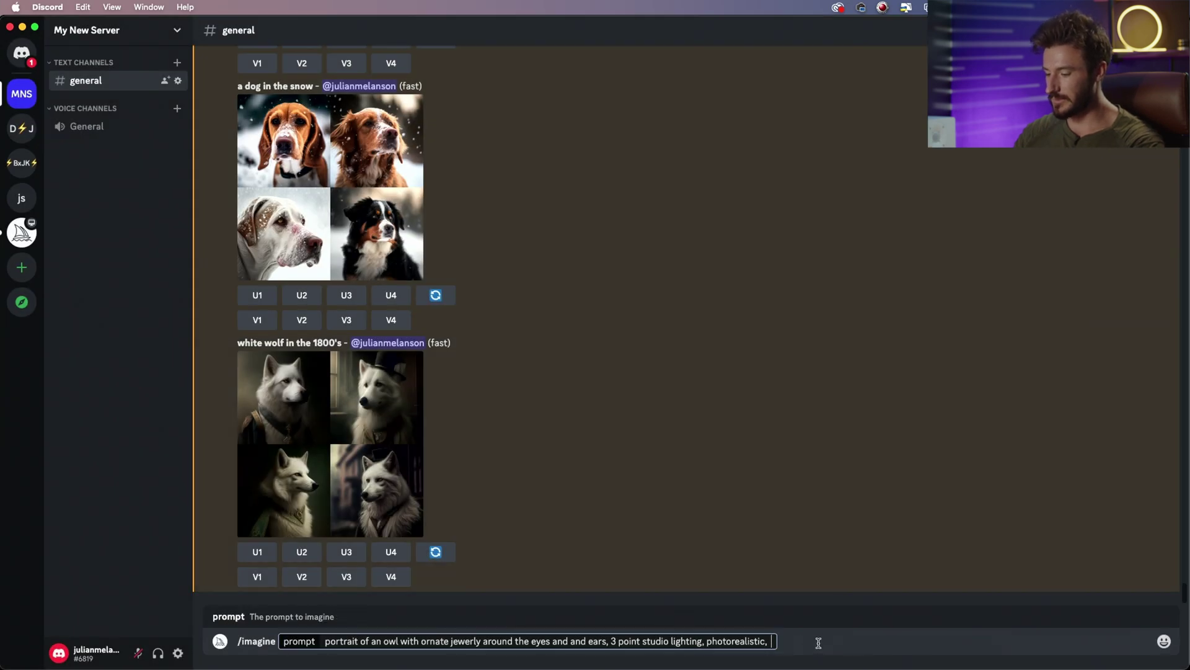
key("super+v")
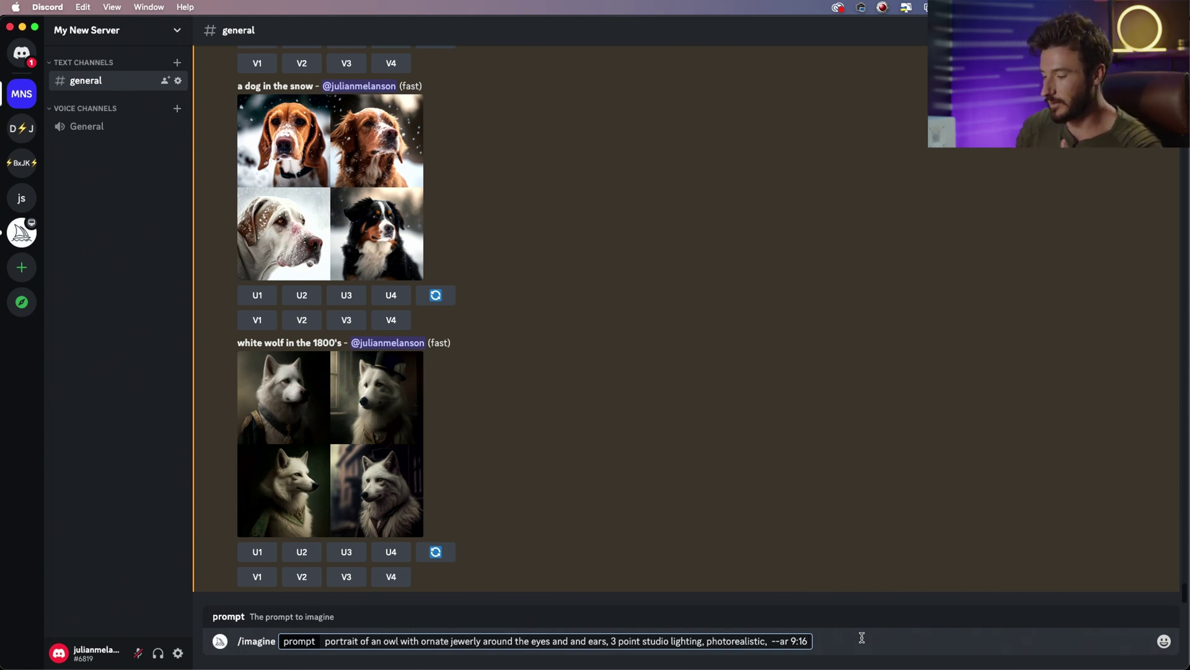
key("Return")
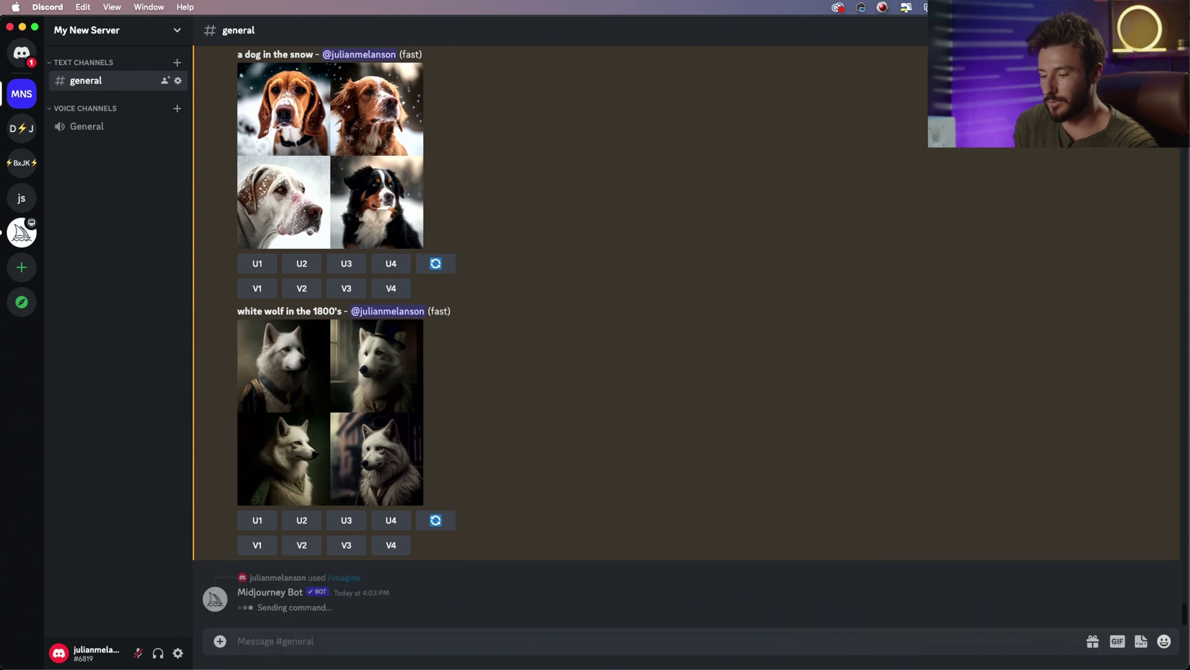
Step: Copy the submitted owl prompt text and paste it into a new /imagine command
left_click_drag(741, 605, 237, 606)
key("super+c")
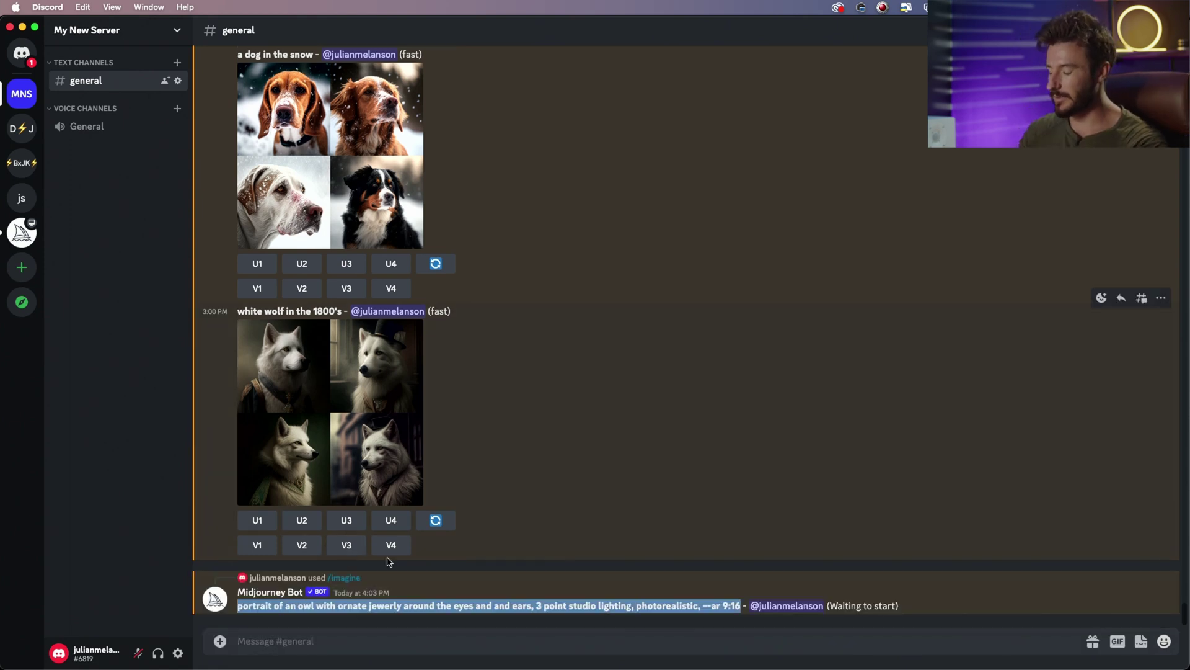
left_click(313, 642)
type("/im")
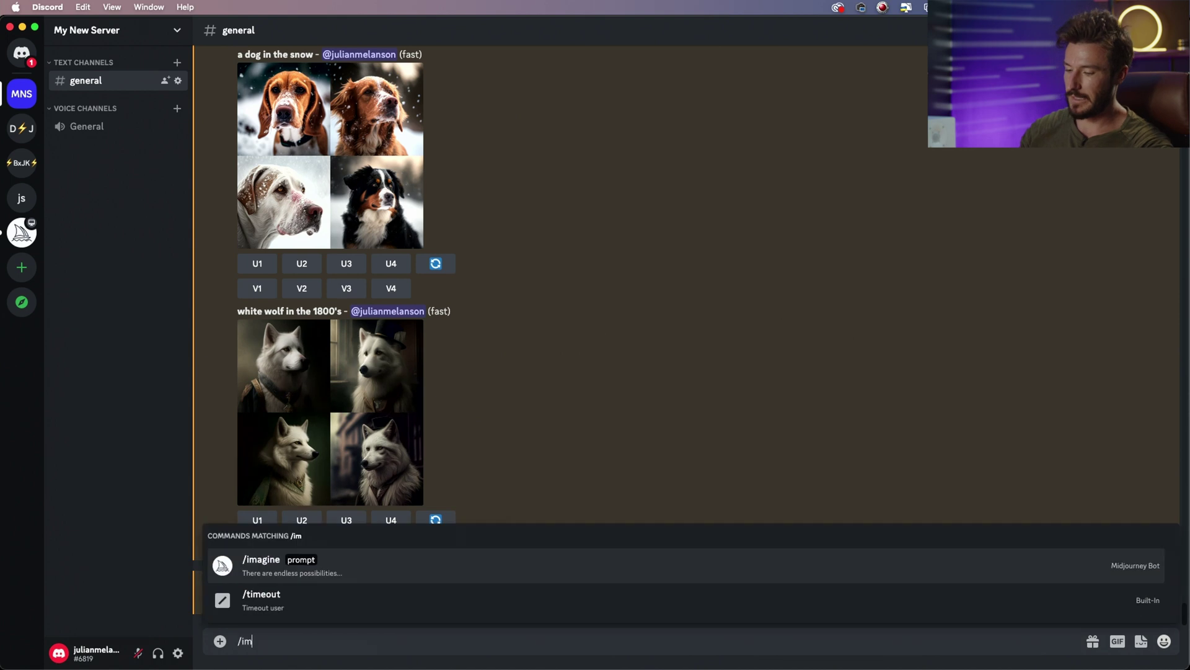
type("a")
left_click(335, 600)
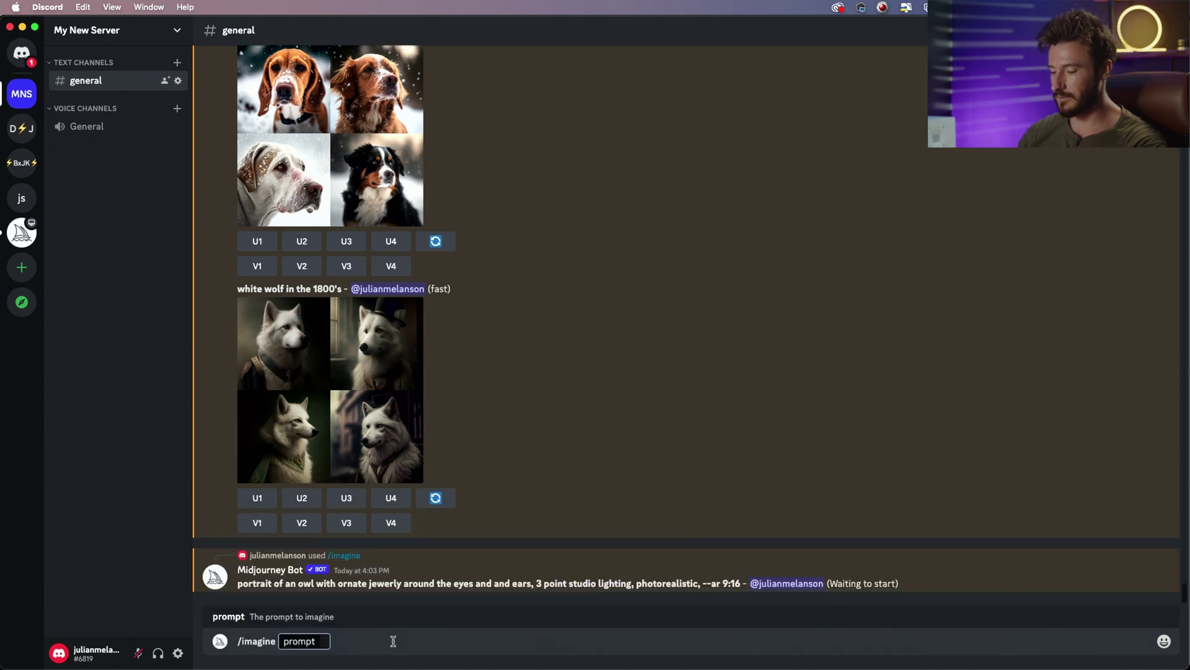
key("super+v")
Step: Change the pasted prompt's aspect ratio to 16:9 and submit it
key("BackSpace")
key("BackSpace")
key("BackSpace")
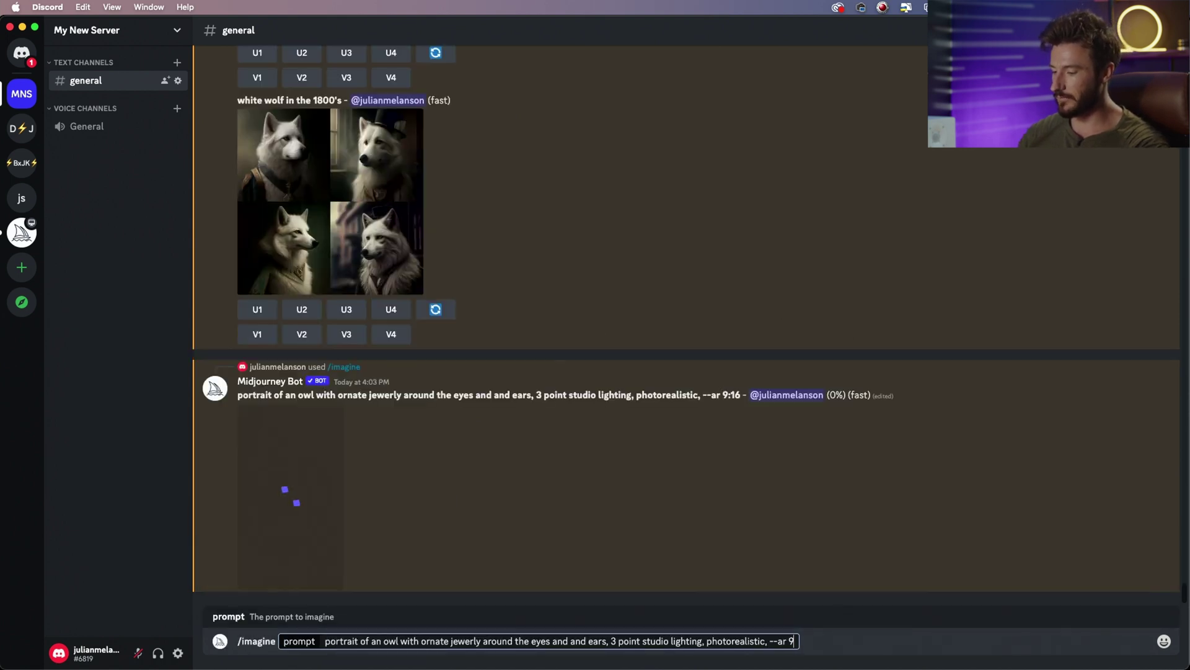
key("BackSpace")
key("BackSpace")
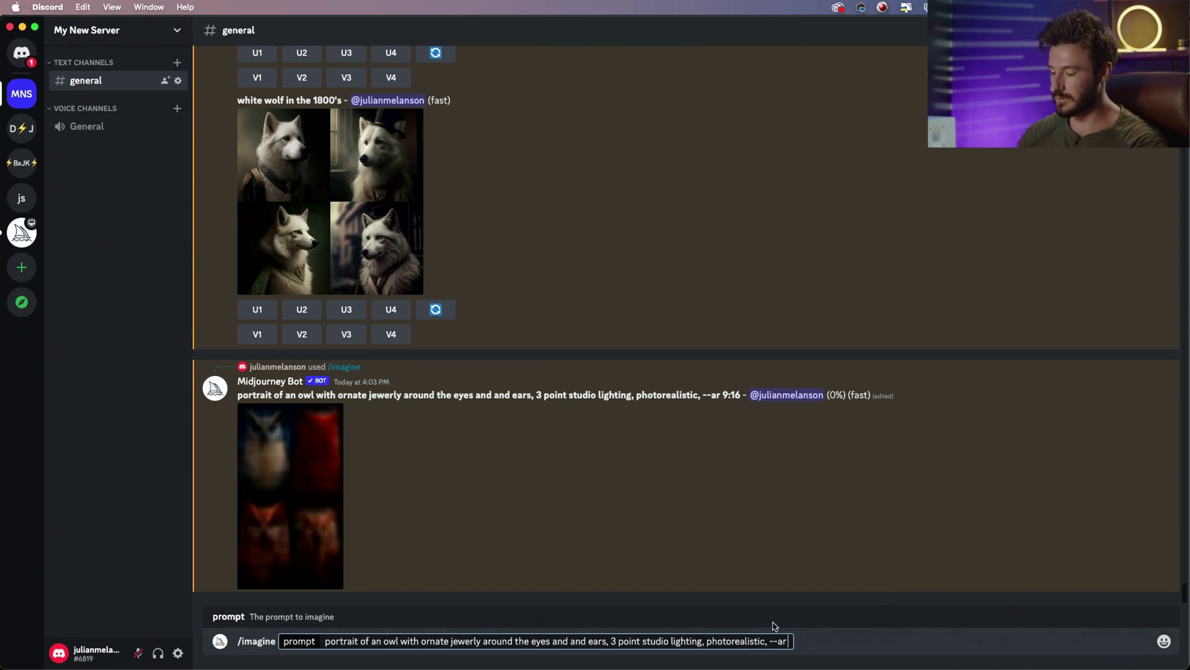
type("9:16")
key("Return")
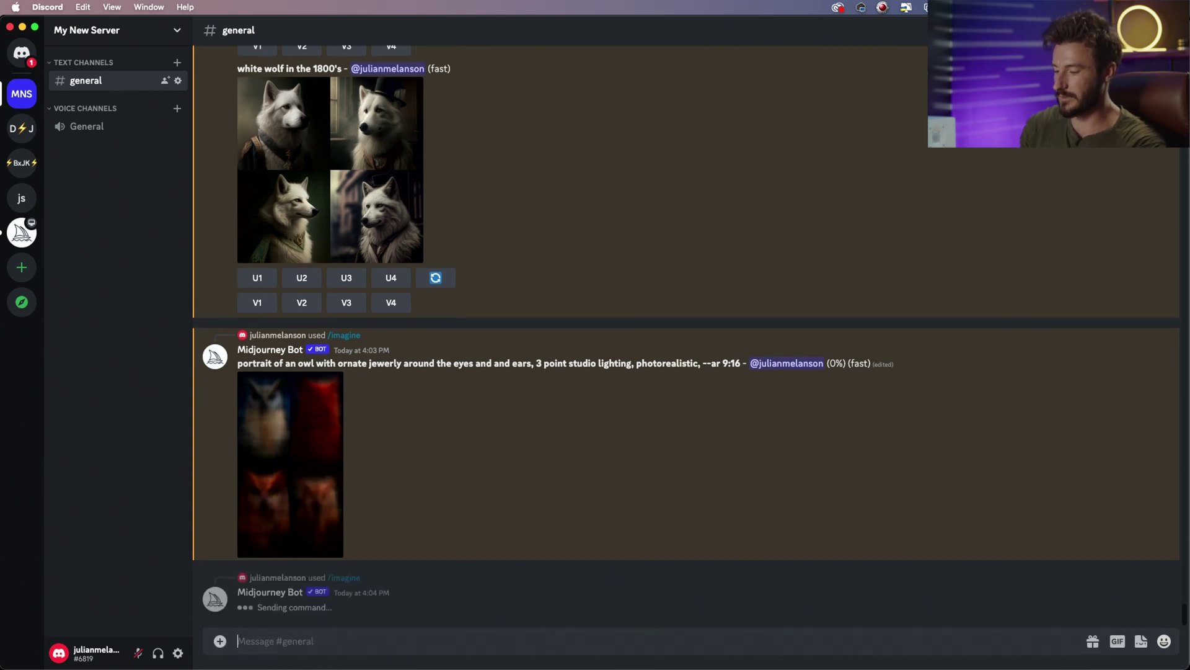
Step: View the 9:16 and 16:9 owl image grids enlarged and compare how the aspect ratio affects their composition
left_click(321, 459)
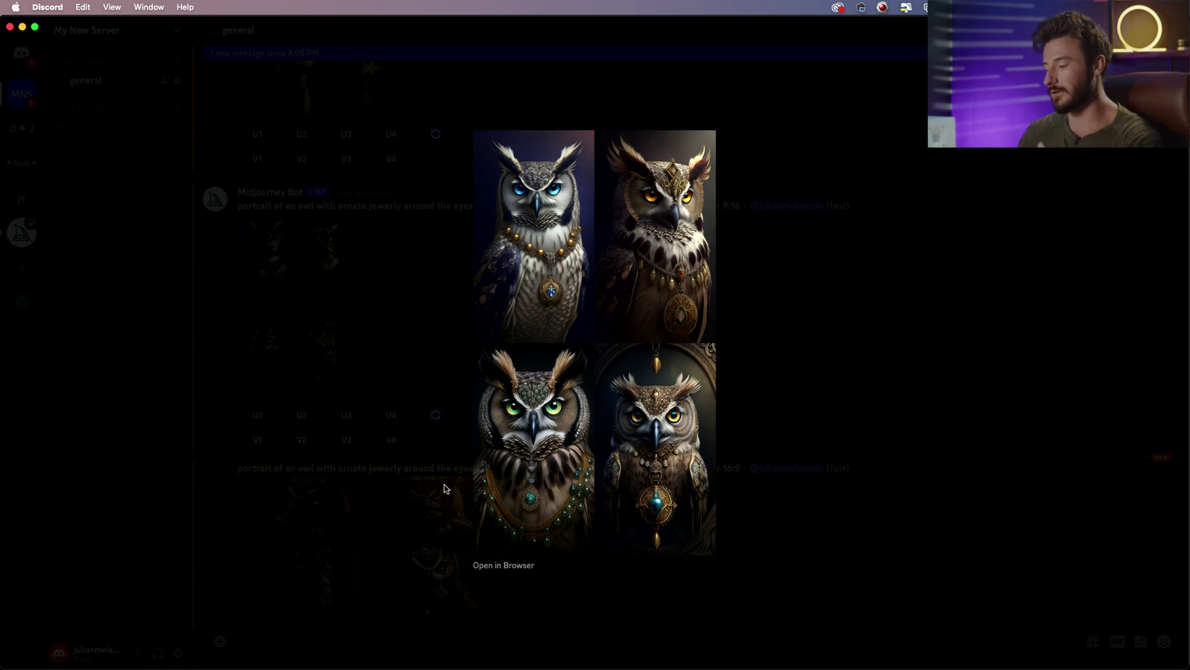
left_click(825, 530)
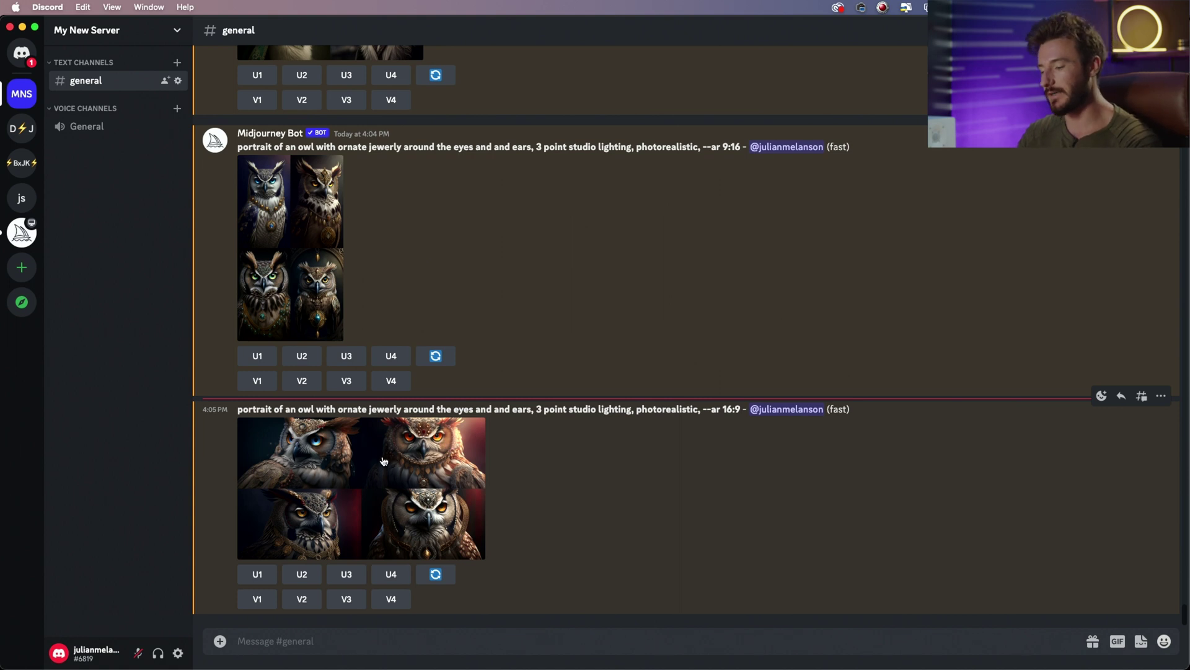
left_click(385, 460)
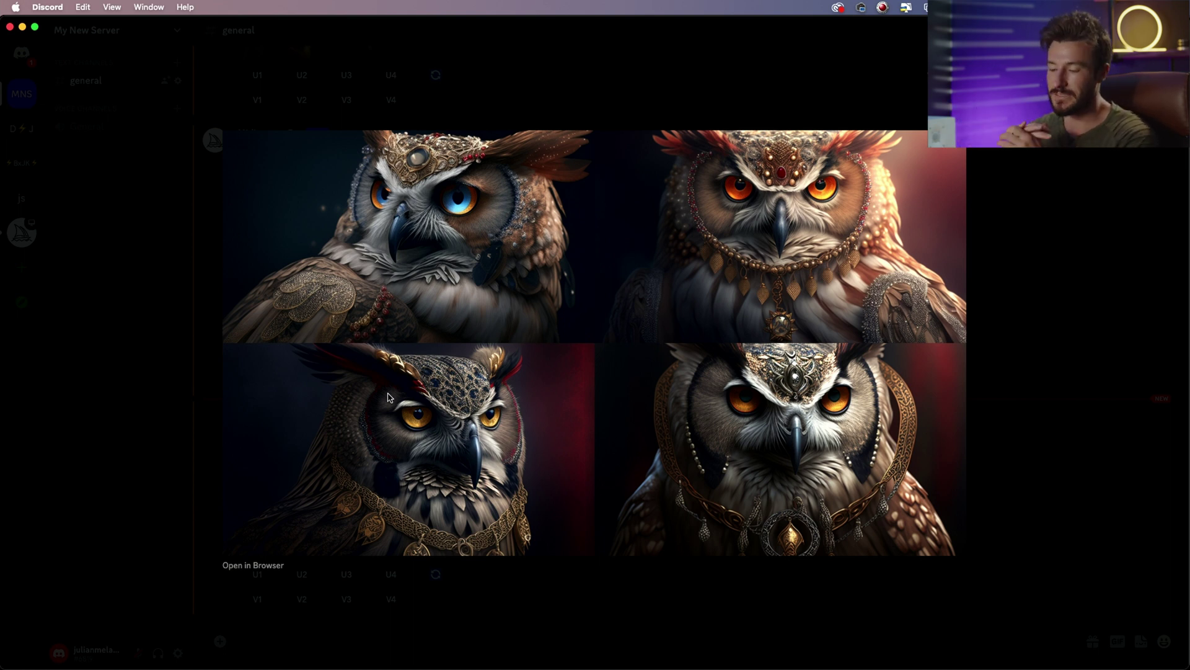
key("Escape")
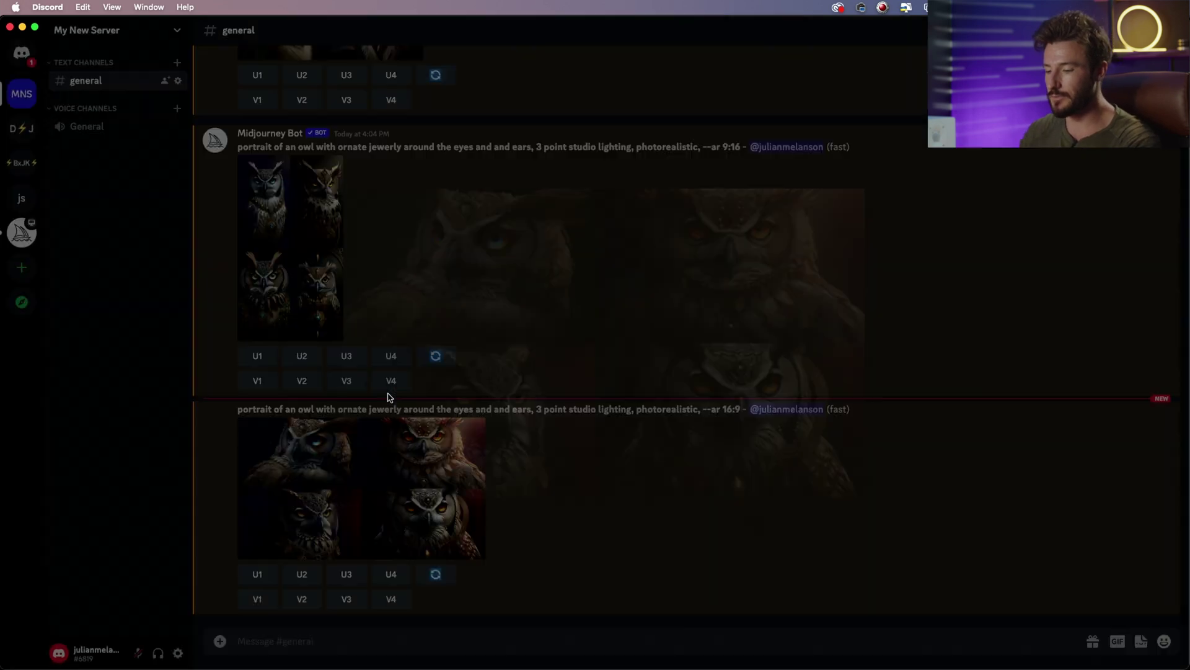
scroll(427, 408, "up", 4)
scroll(427, 409, "down", 5)
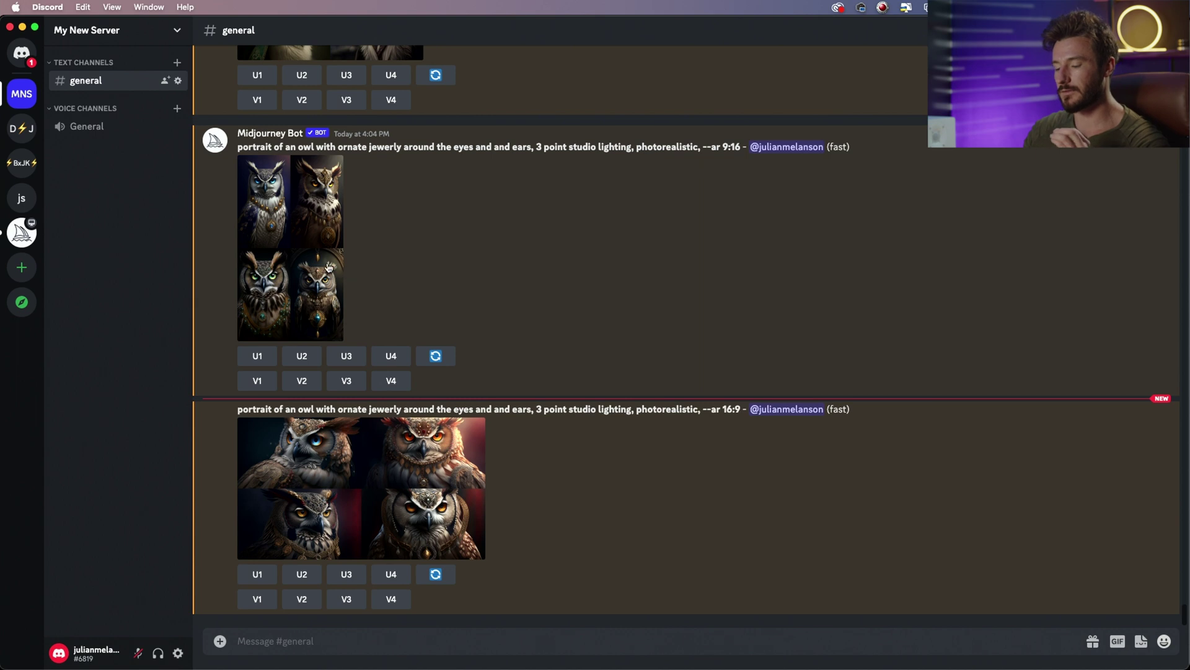
left_click(329, 267)
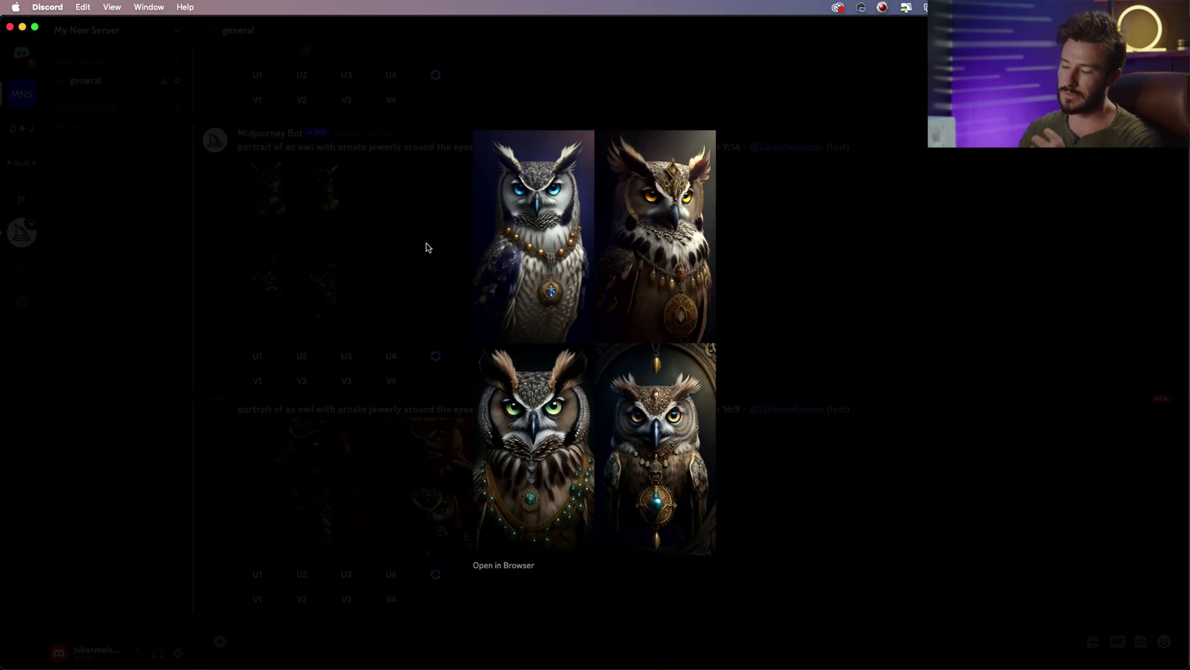
left_click(426, 244)
left_click(399, 460)
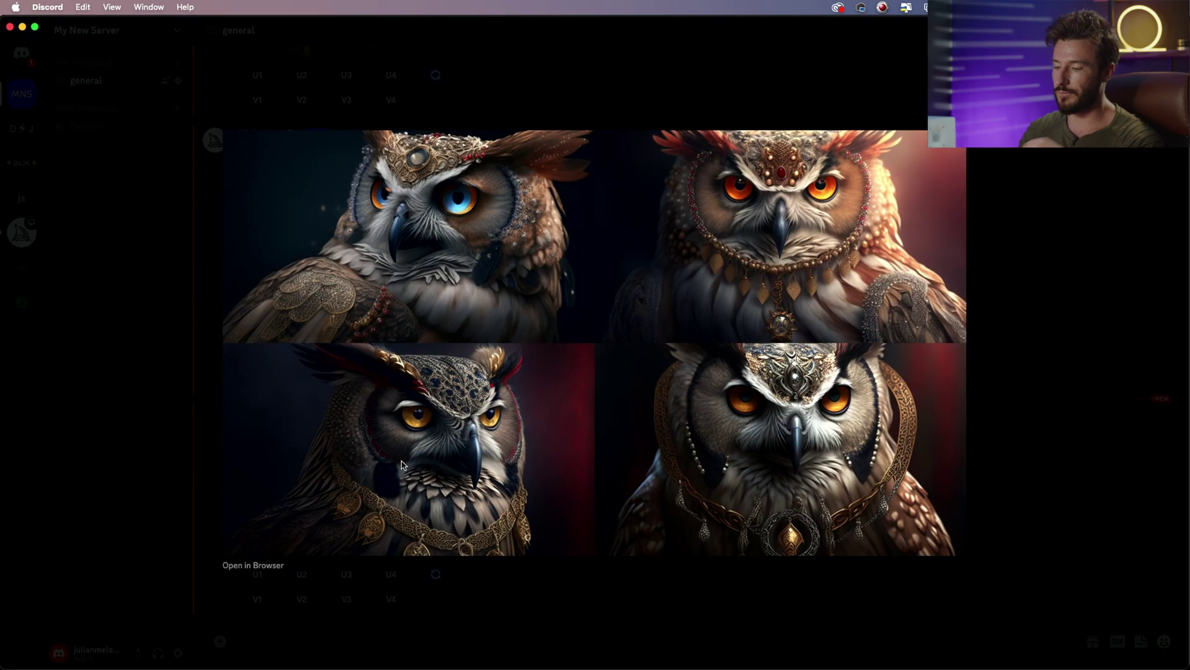
left_click(618, 607)
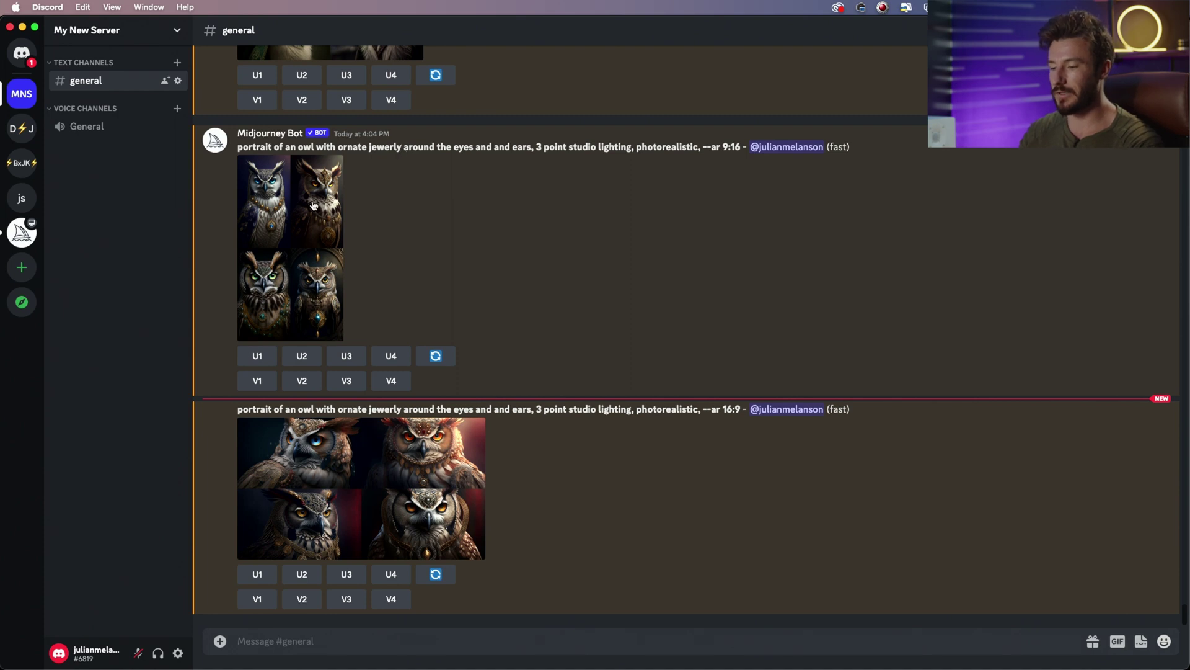
Step: Reopen the 9:16 owl grid and the 16:9 owl grid in enlarged view to contrast their framing, closing each one
left_click(313, 205)
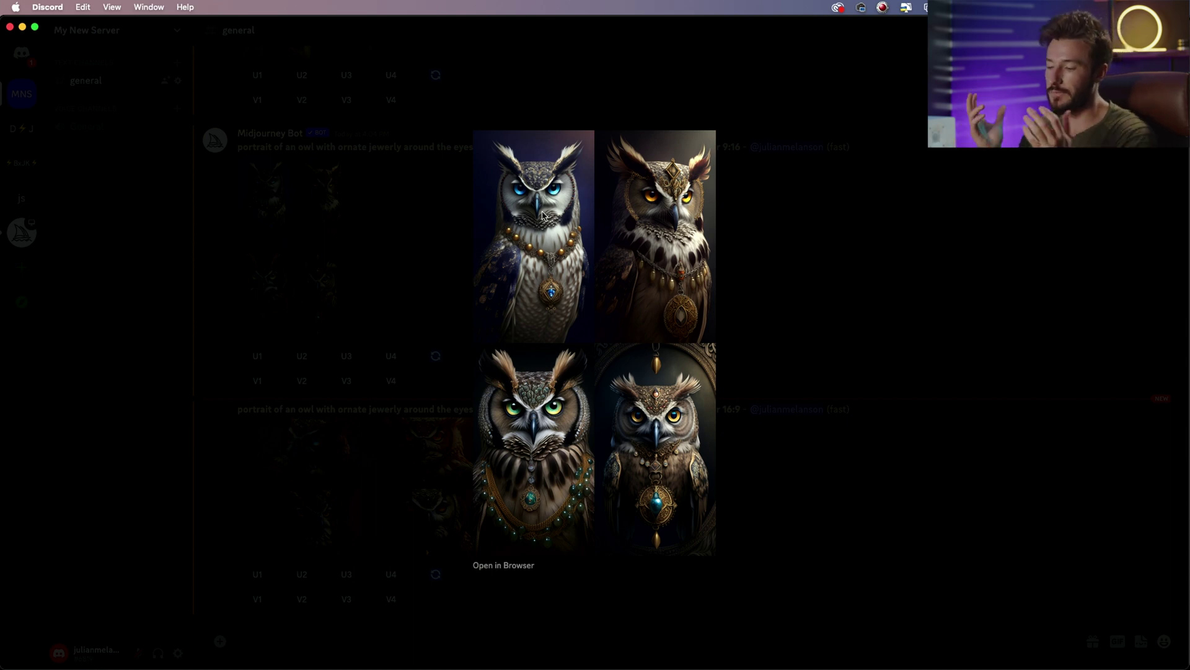
left_click(428, 236)
left_click(418, 481)
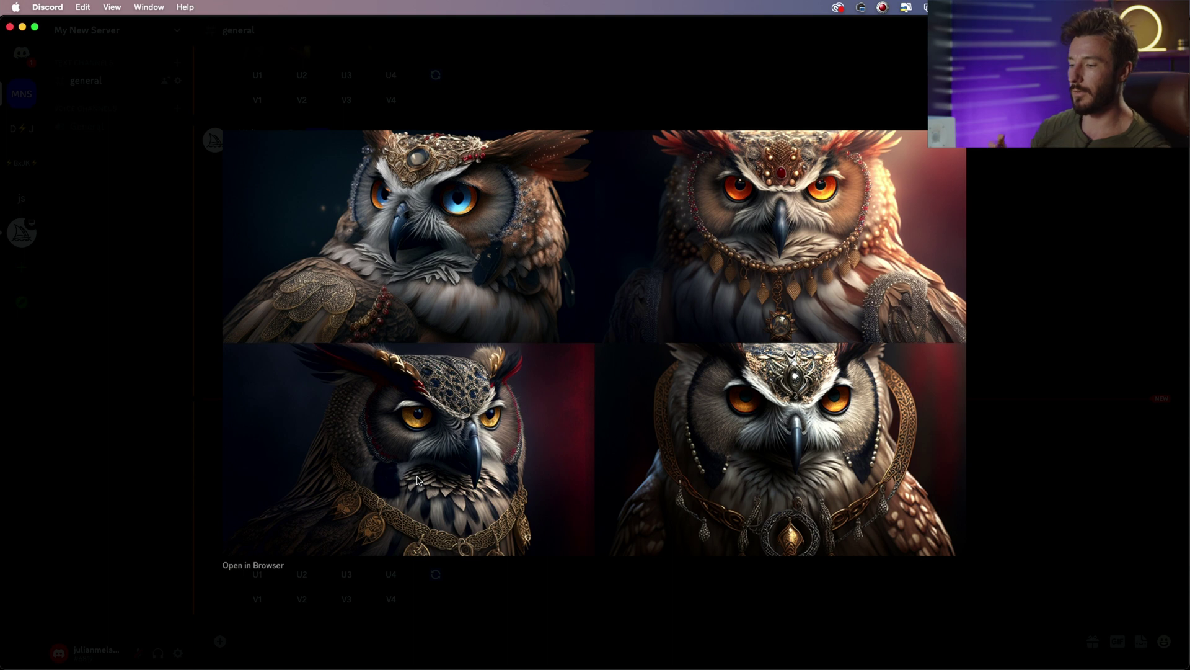
left_click(471, 496)
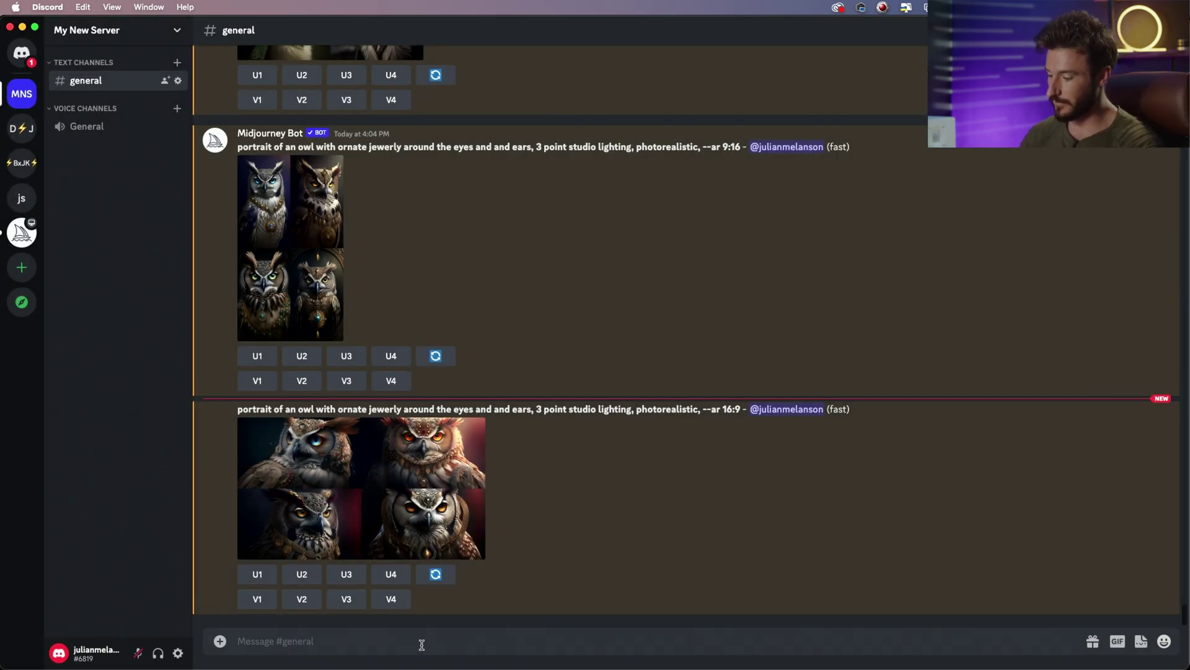
Step: Start a new /imagine command with the prompt "space ship flying through space, with planets in the background"
type("/ima")
left_click(362, 600)
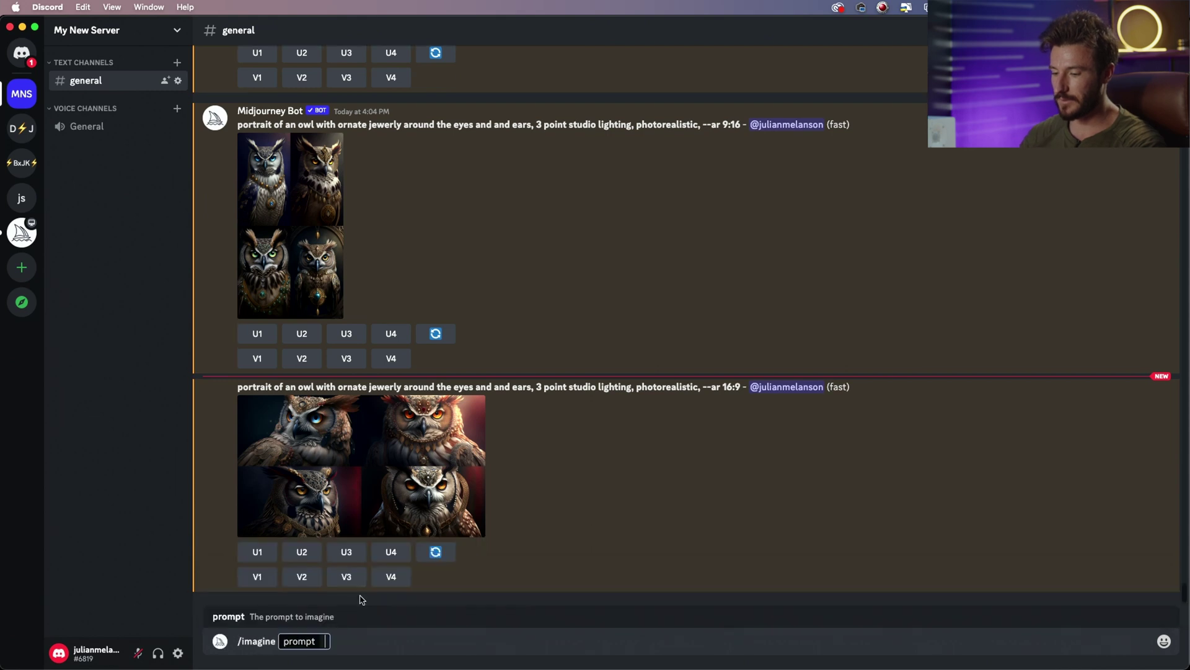
type("space ship")
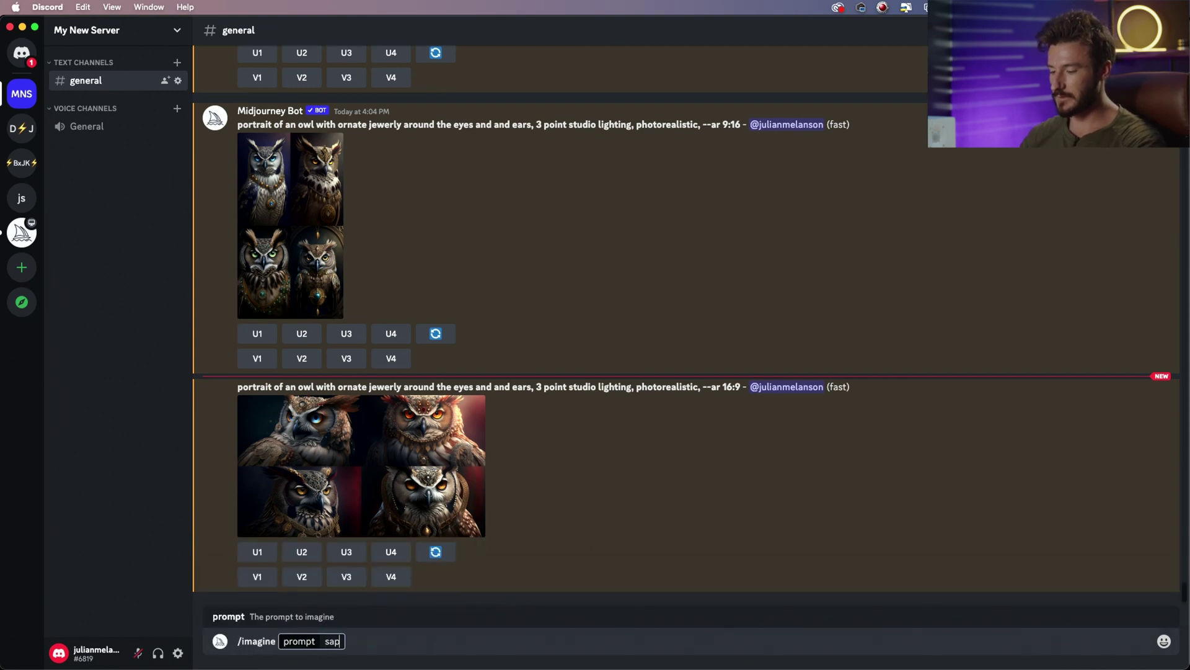
type(" flying th")
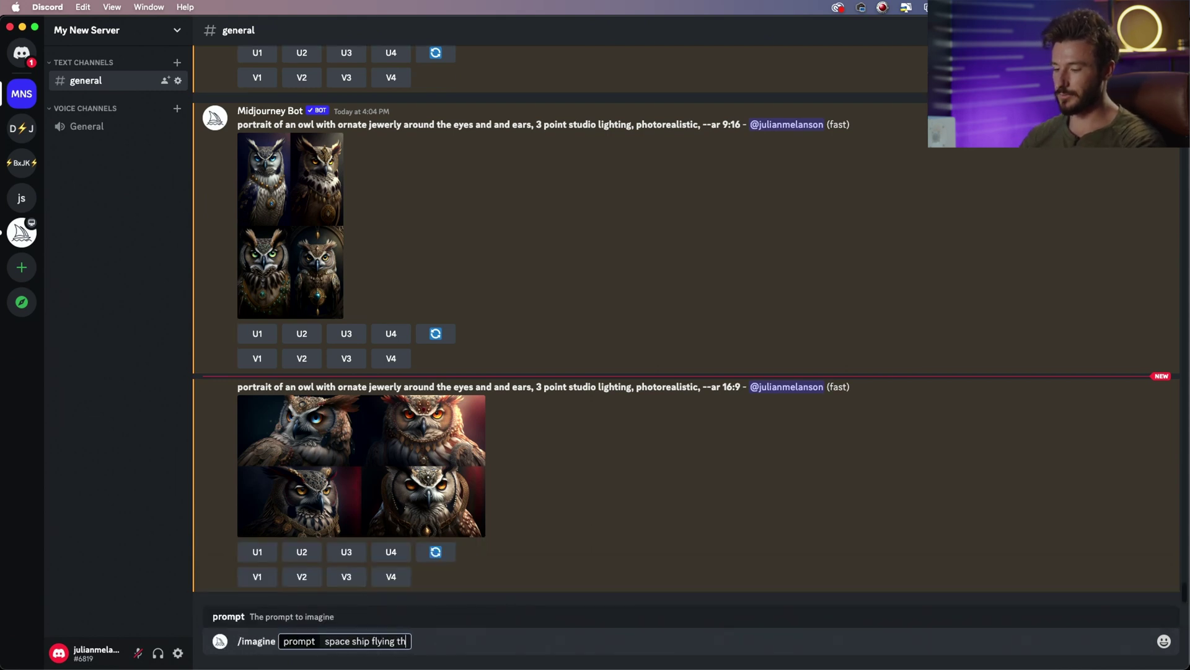
type("rough space")
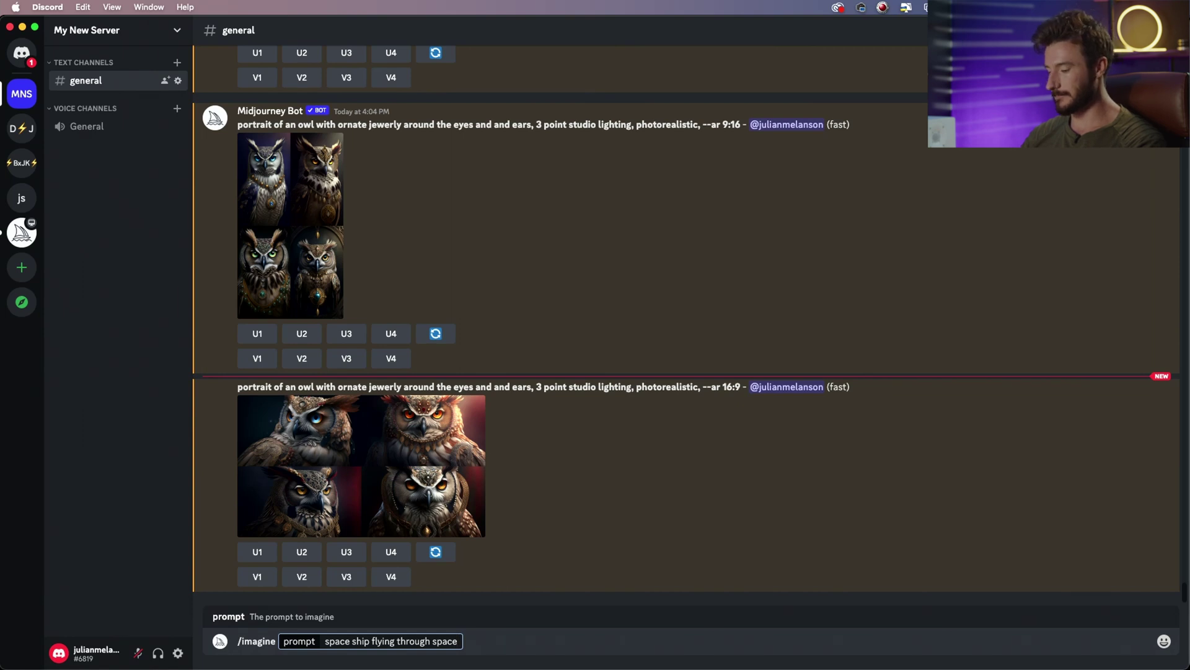
type(", with")
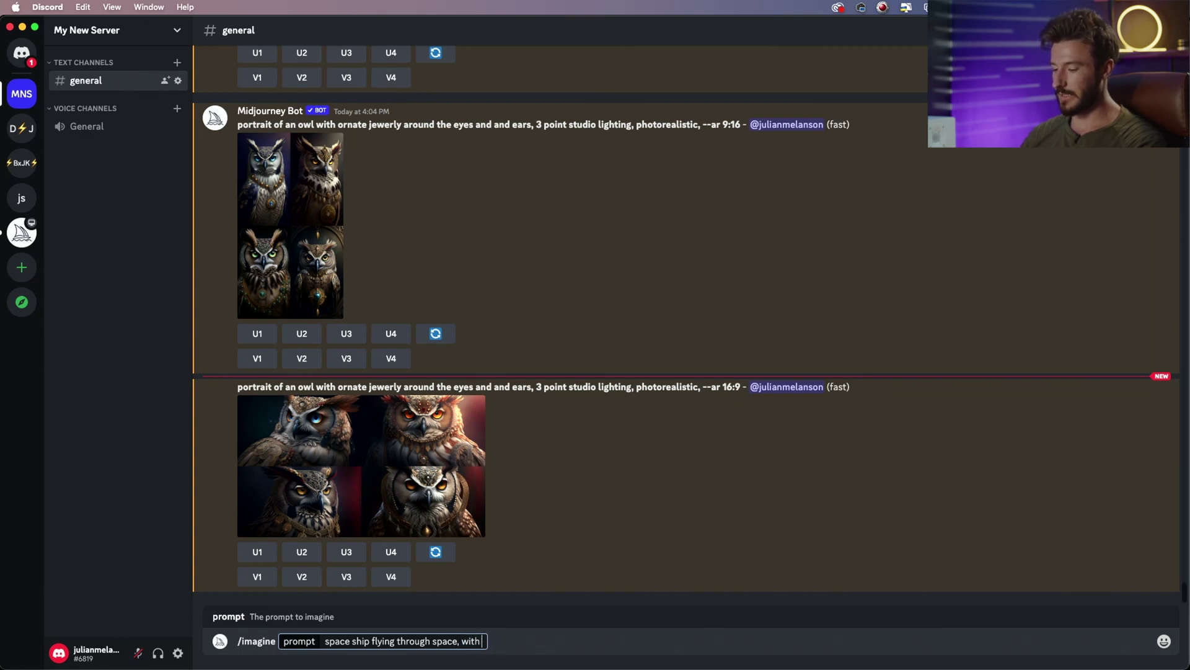
type(" planets in")
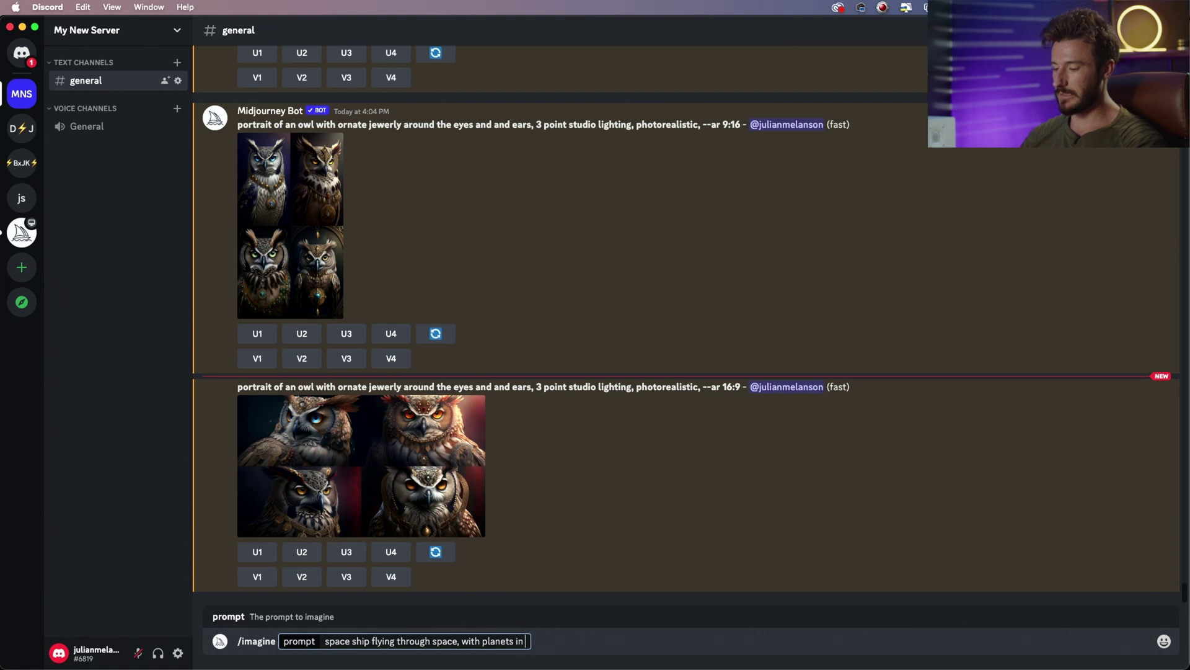
type(" the background")
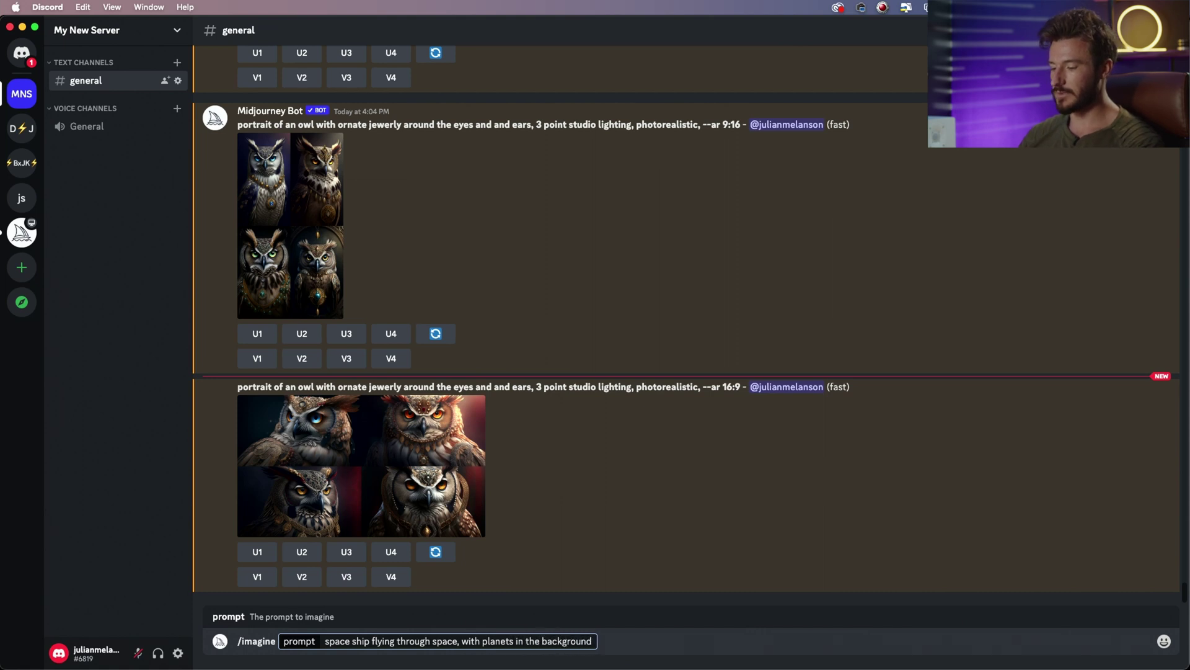
Step: Append --ar 9:16 to the end of the space ship prompt and submit it
key("super+a")
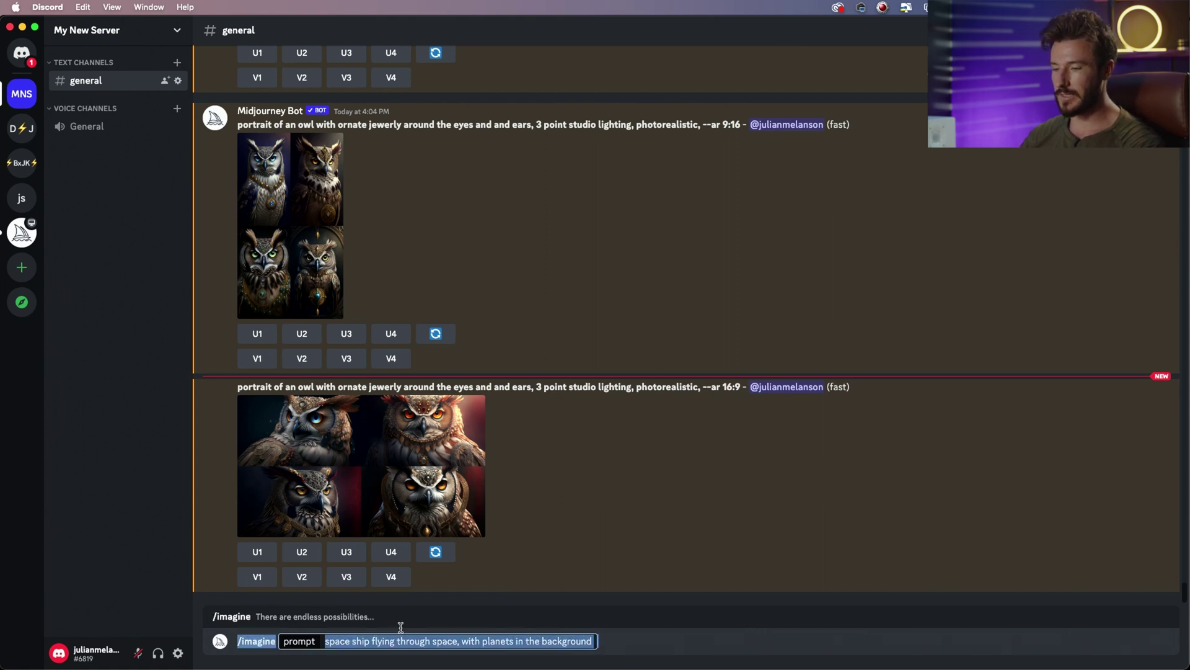
left_click(598, 640)
type("--ar 9:16")
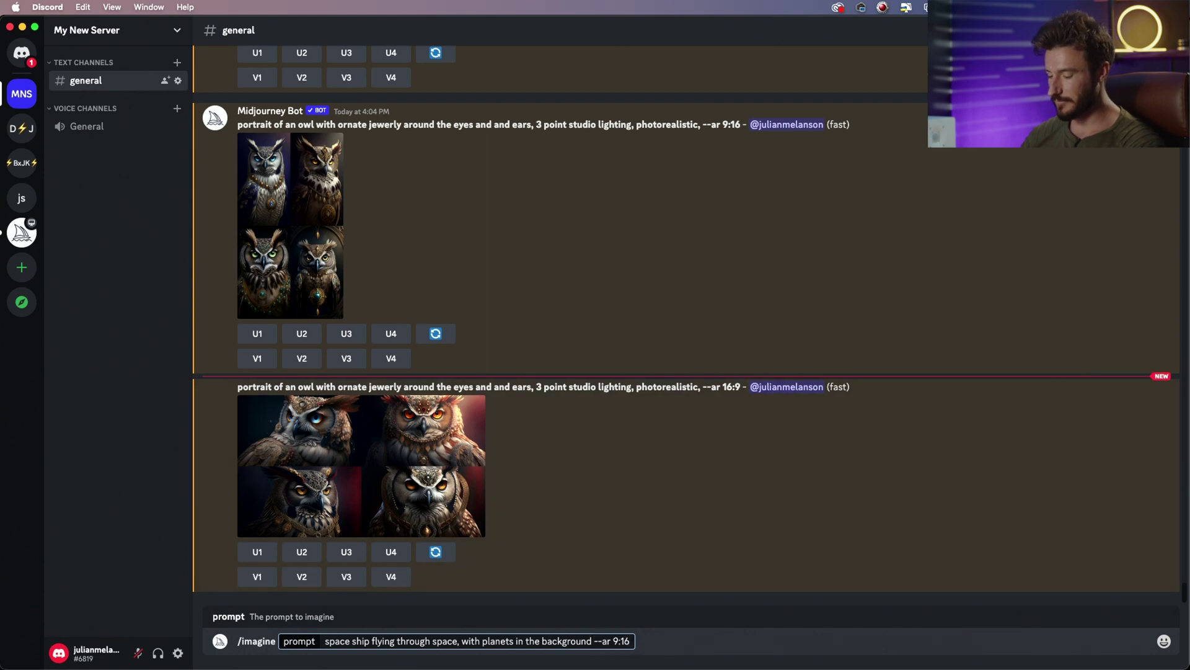
key("Return")
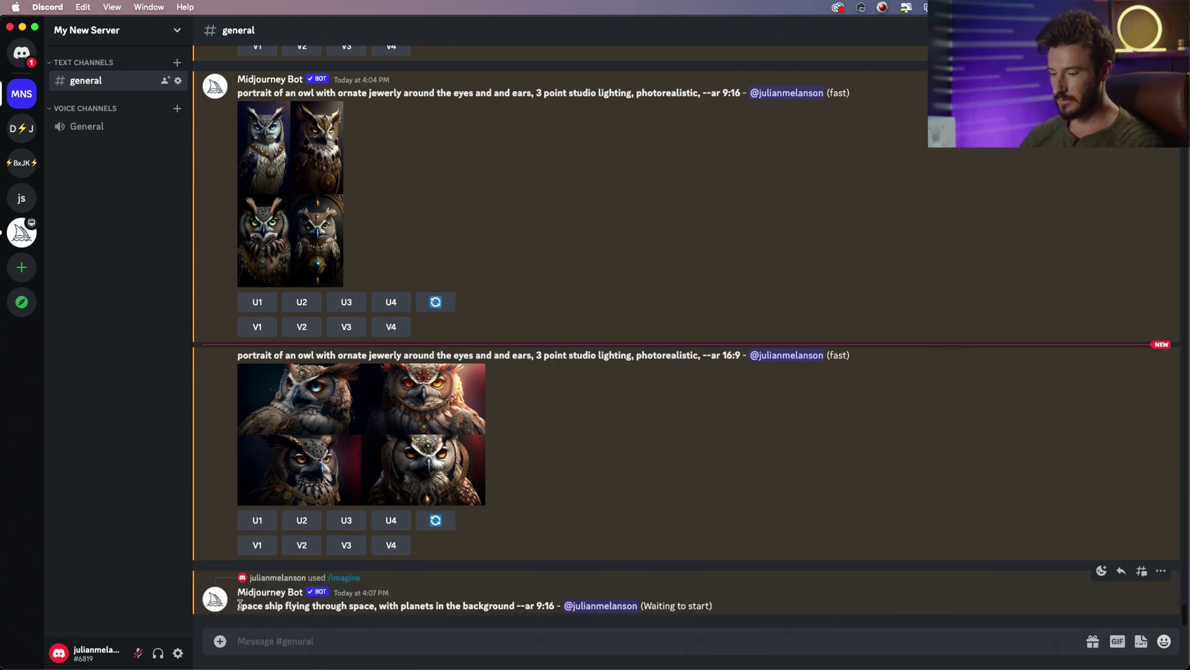
Step: Reuse the submitted space ship prompt text in a new /imagine command with --ar 16:9 copied from the Aspect Ratio note in Notes, and submit it
left_click_drag(239, 605, 512, 603)
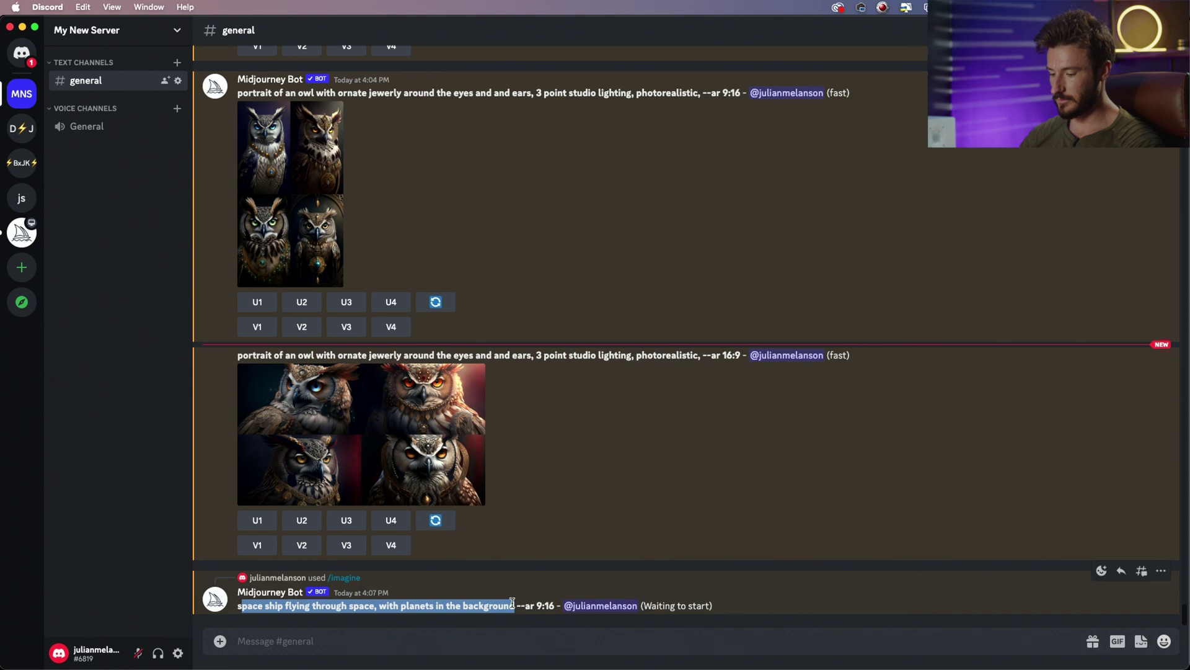
key("cmd+Tab")
left_click_drag(176, 112, 134, 115)
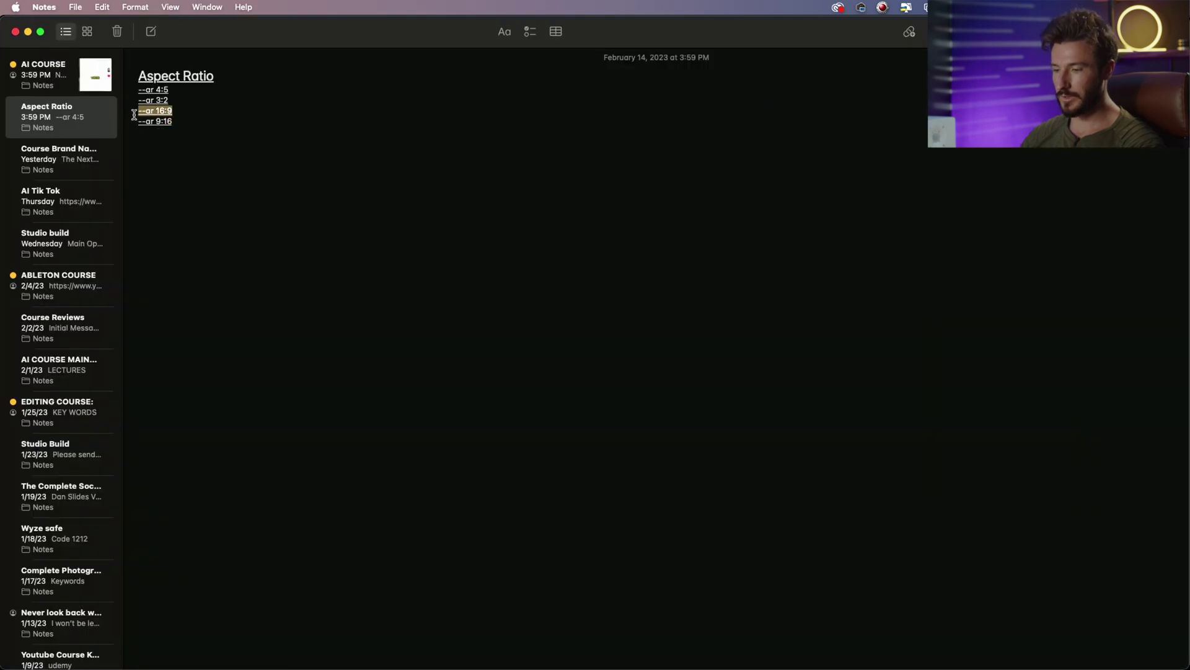
key("super+c")
key("super+Tab")
key("super+v")
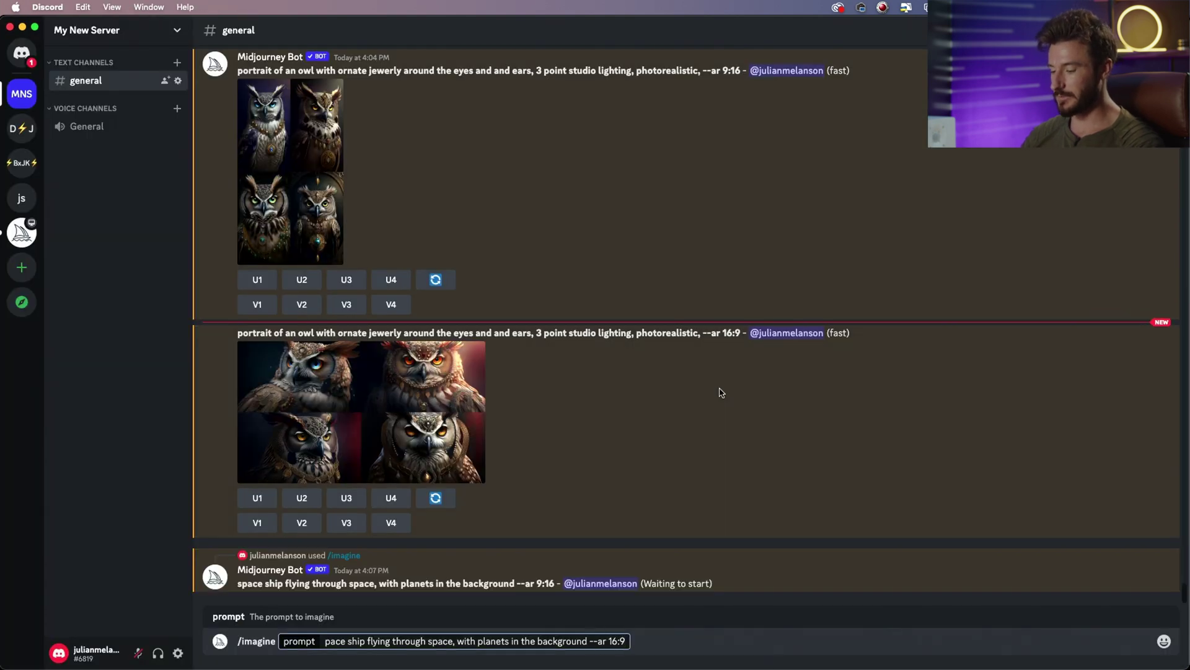
key("Return")
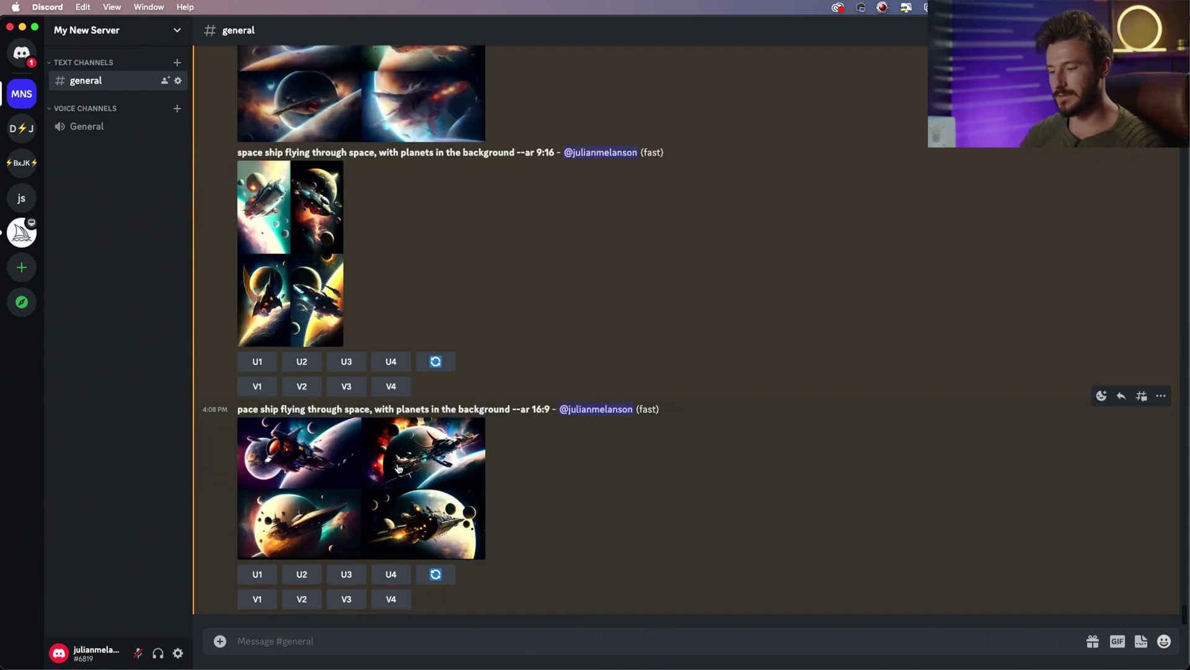
Step: View the 16:9 and 9:16 space ship grids enlarged and compare how each aspect ratio frames the ships and planets
left_click(376, 477)
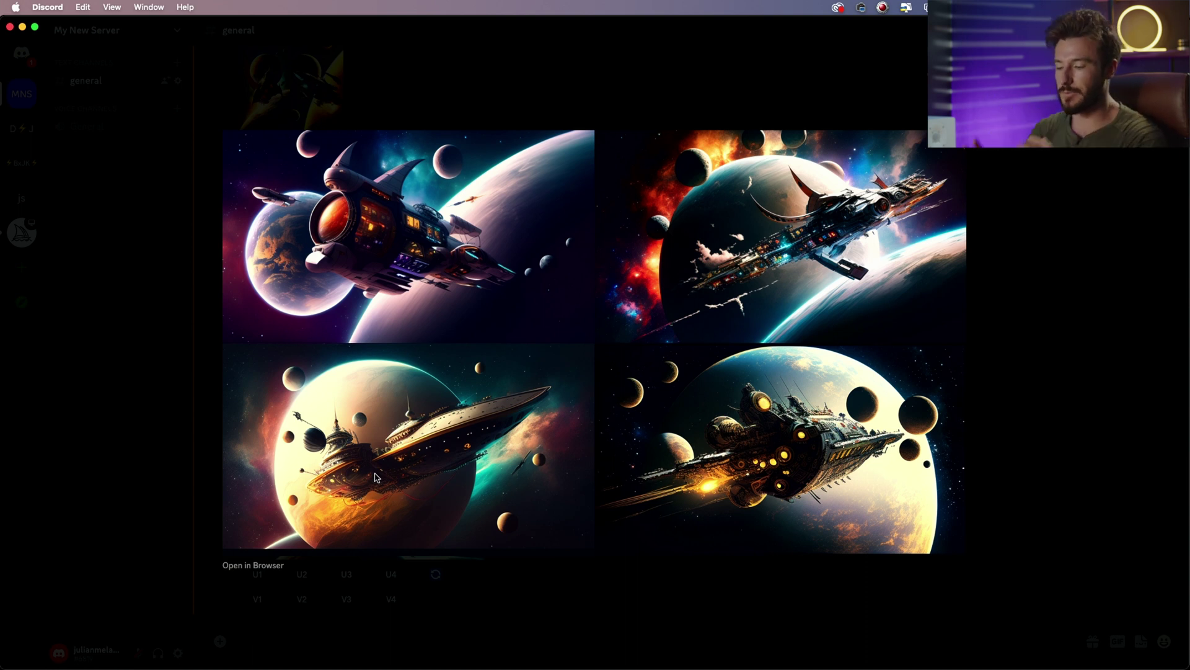
key("Escape")
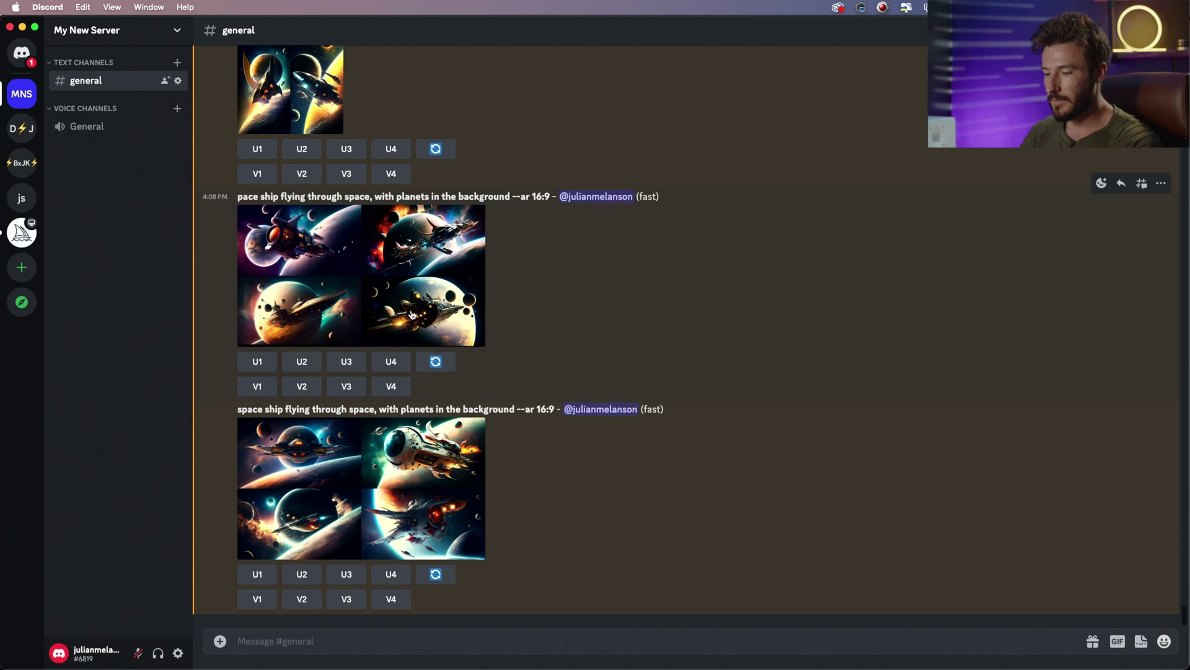
scroll(295, 207, "up", 5)
left_click(295, 206)
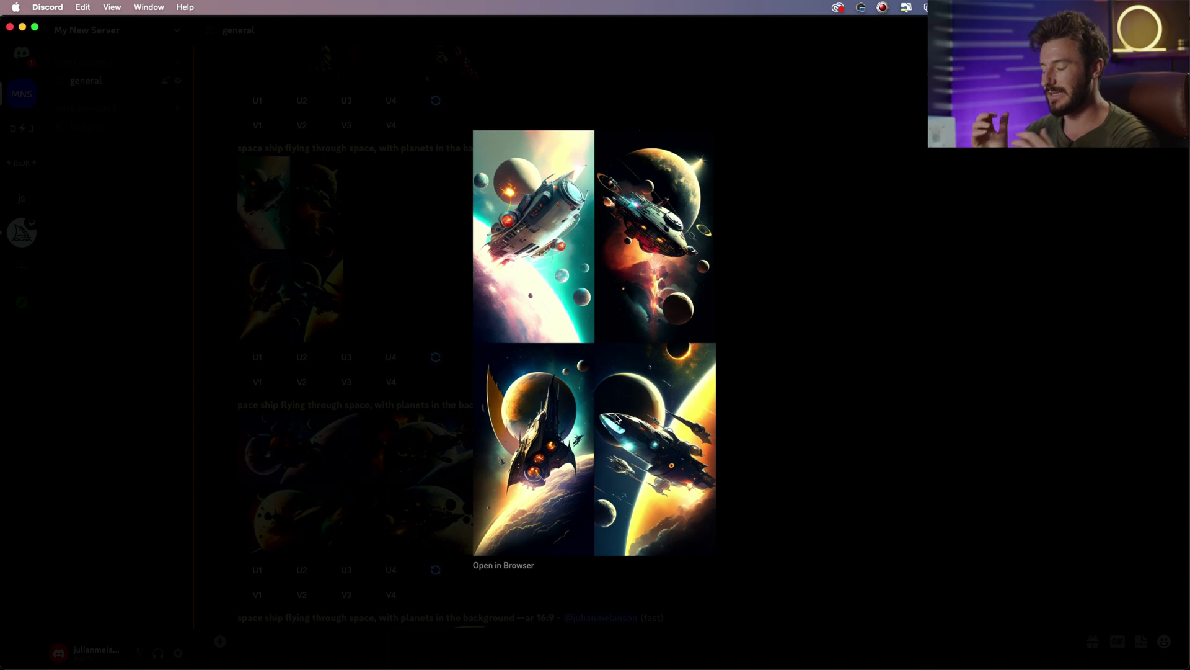
left_click(450, 426)
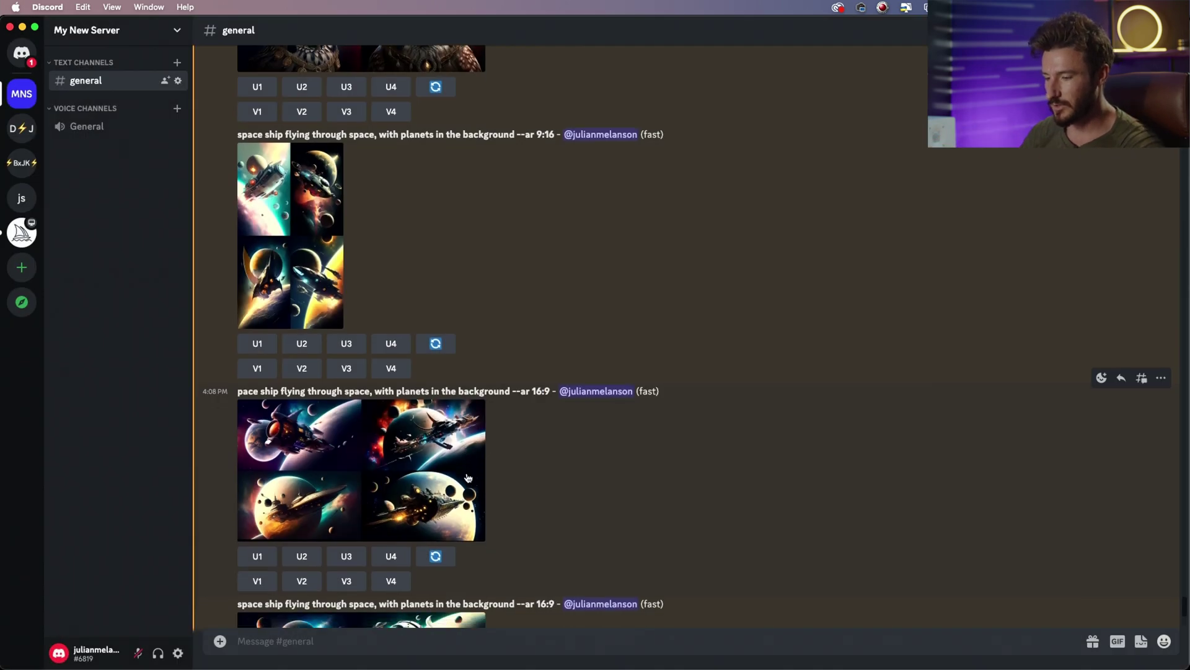
left_click(450, 426)
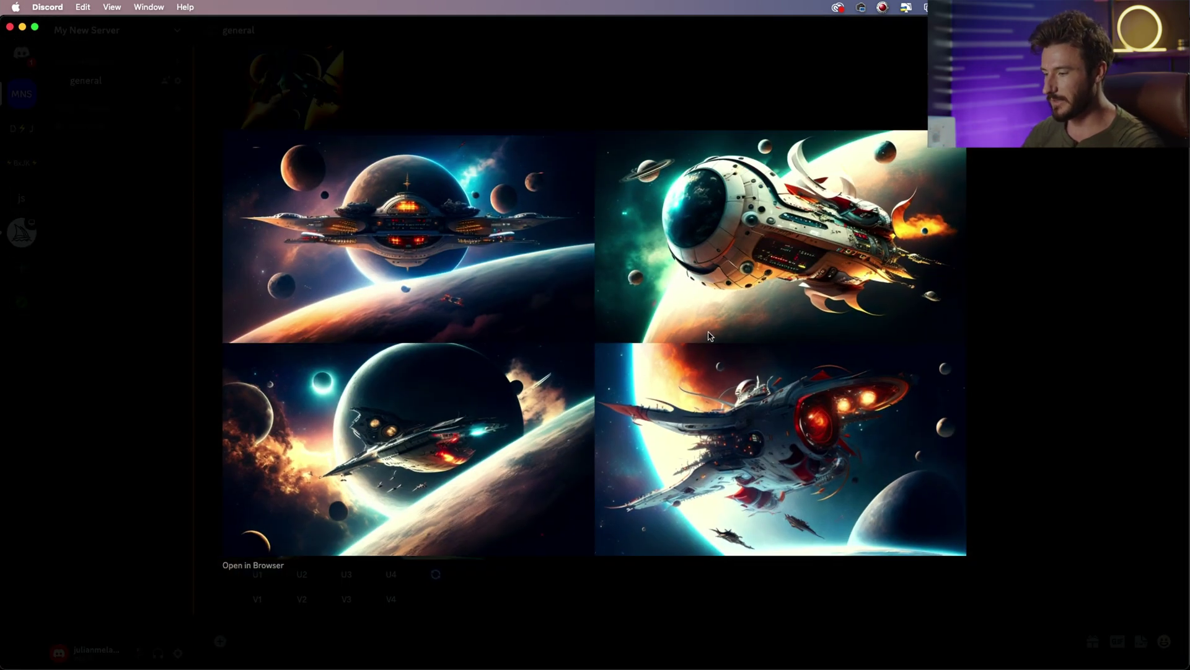